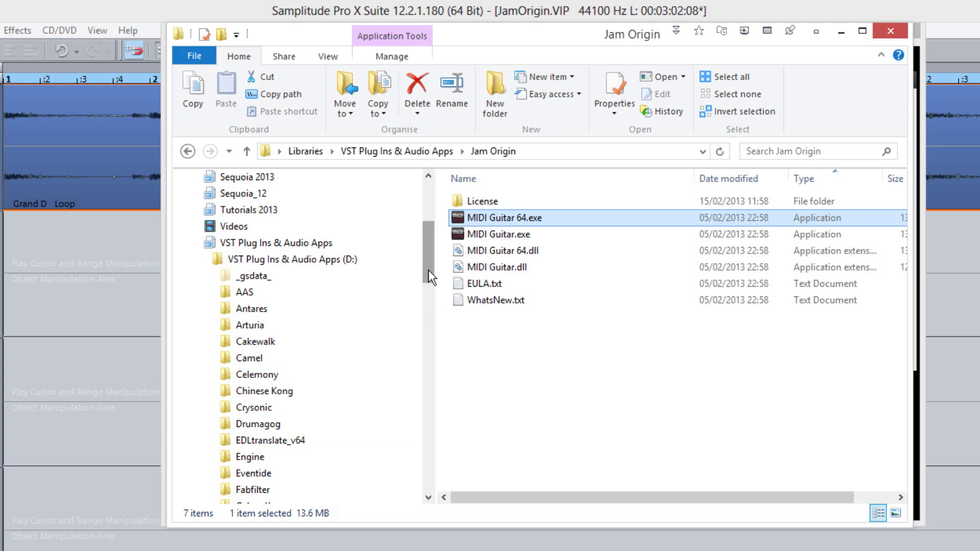
- Verify MIDI Guitar 64.dll is in VstPlugIns\x64\Jam Origin, then close Explorer and the MIDI Guitar window
drag(427, 270, 413, 419)
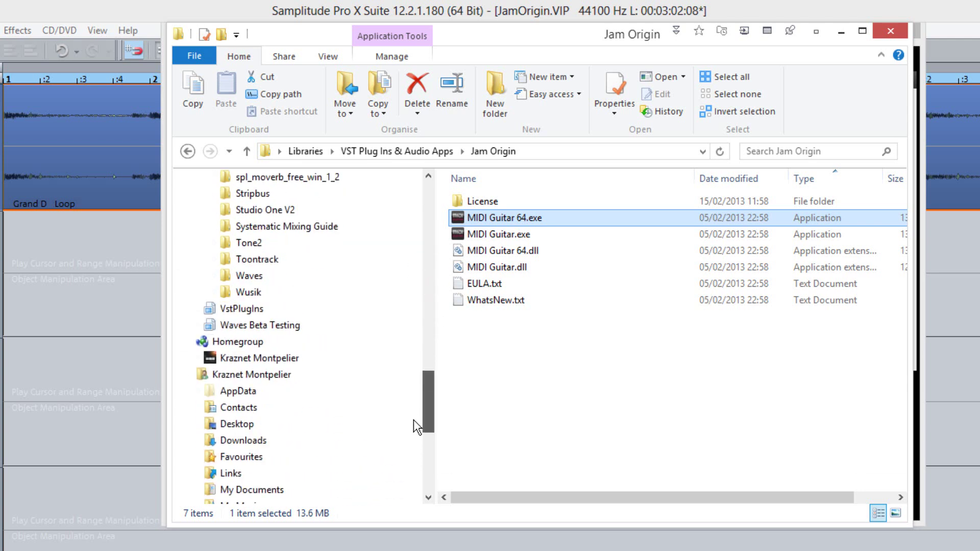
click(228, 312)
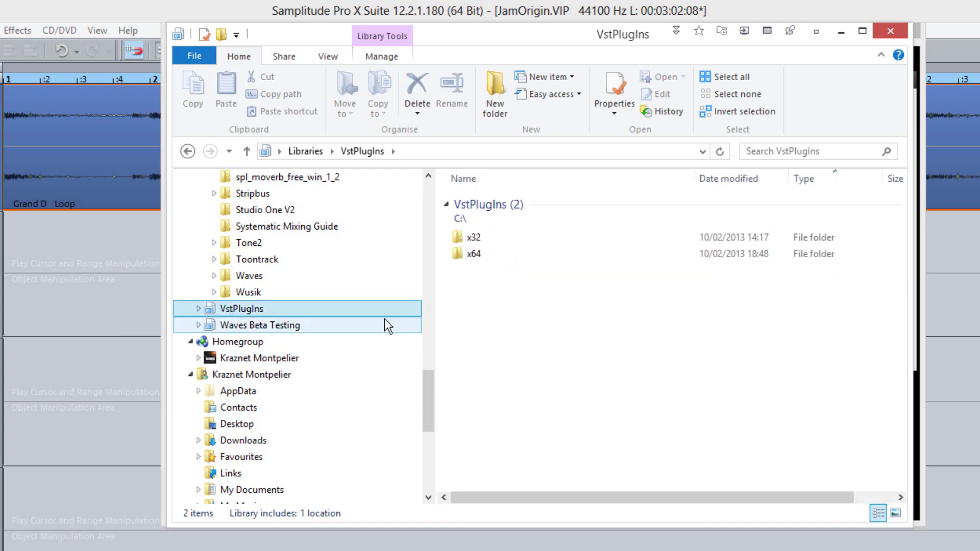
click(483, 255)
double_click(483, 255)
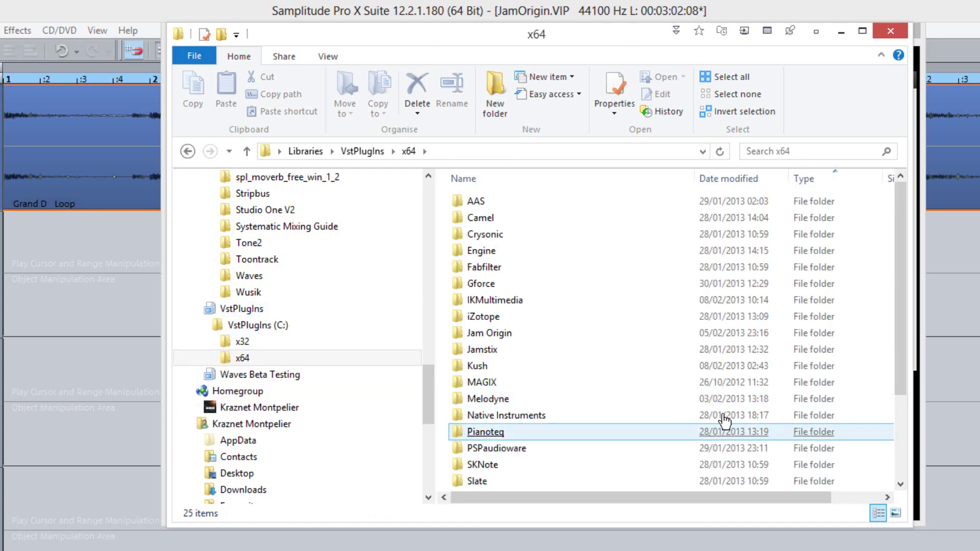
double_click(522, 336)
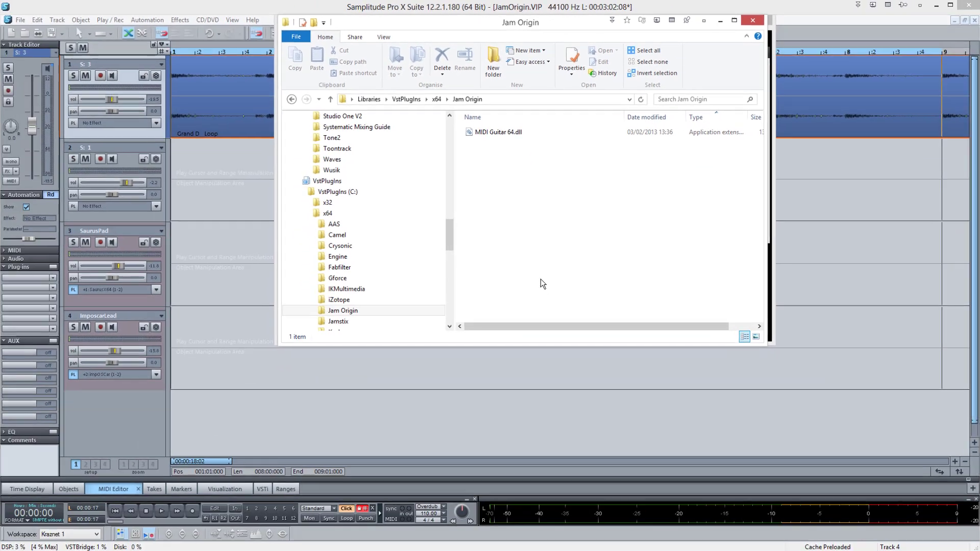
click(752, 20)
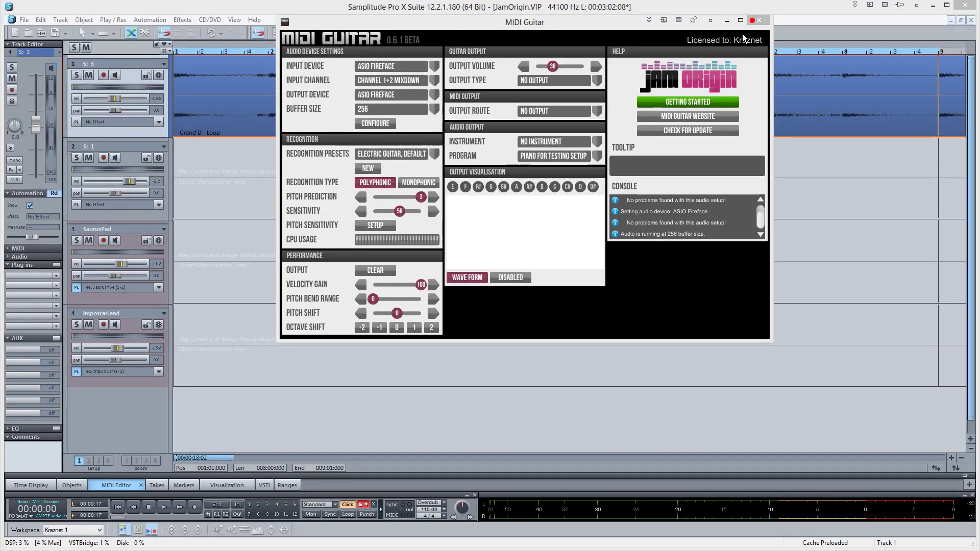
click(754, 21)
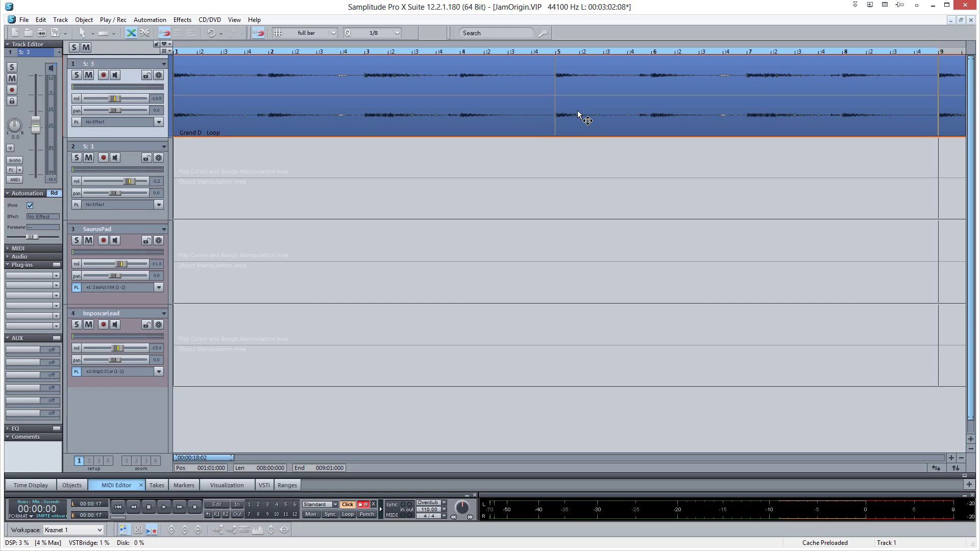
- Check the VST / DirectX / ReWire plugin folder is C:\VstPlugIns\ in System Options, then confirm with OK
key(y)
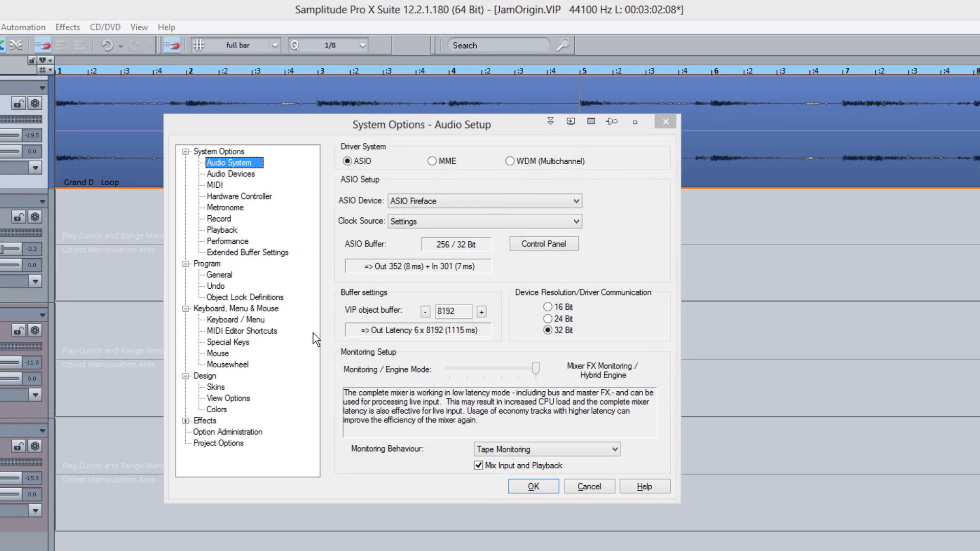
click(186, 421)
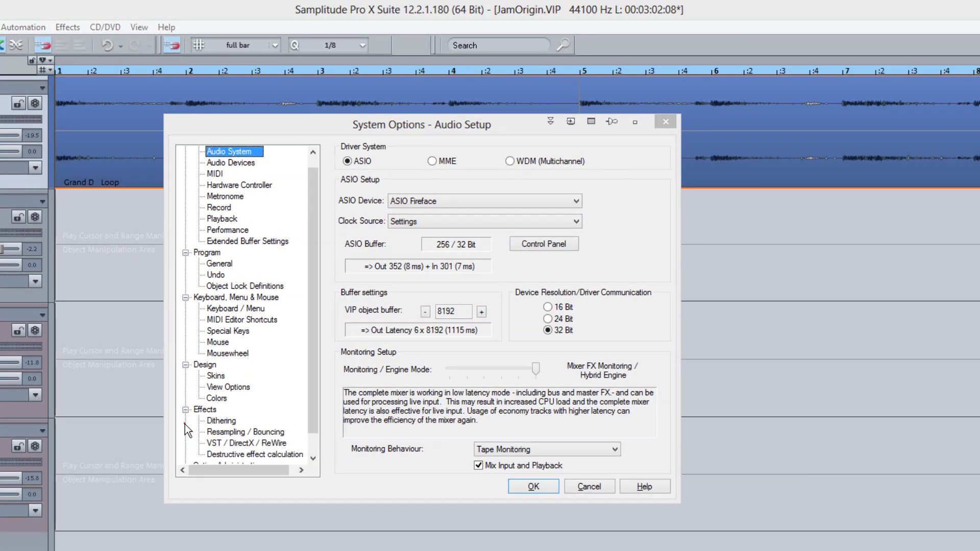
click(247, 444)
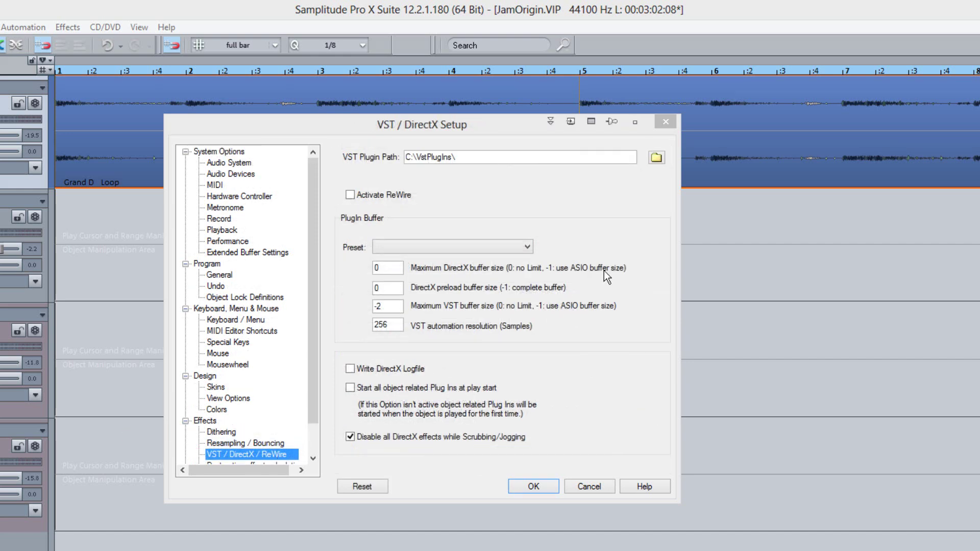
click(656, 158)
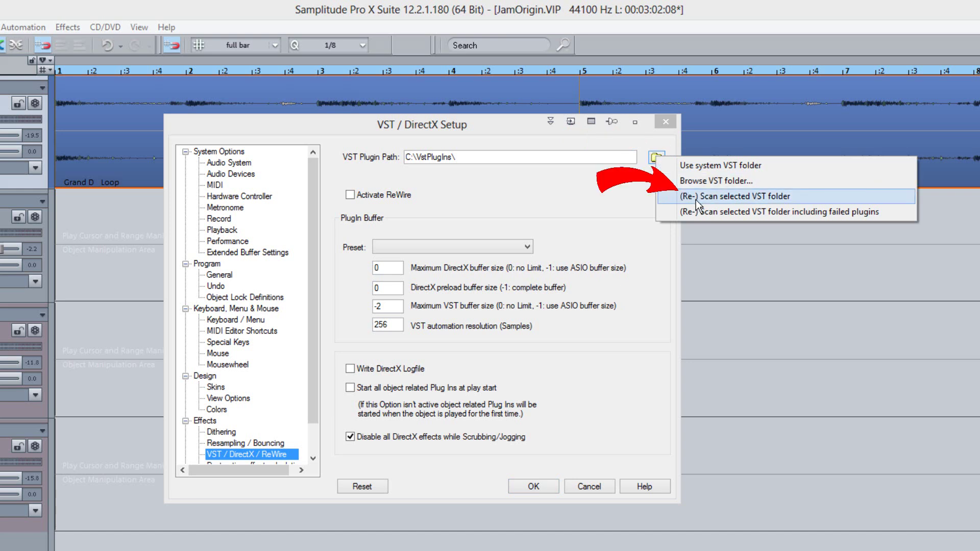
click(586, 197)
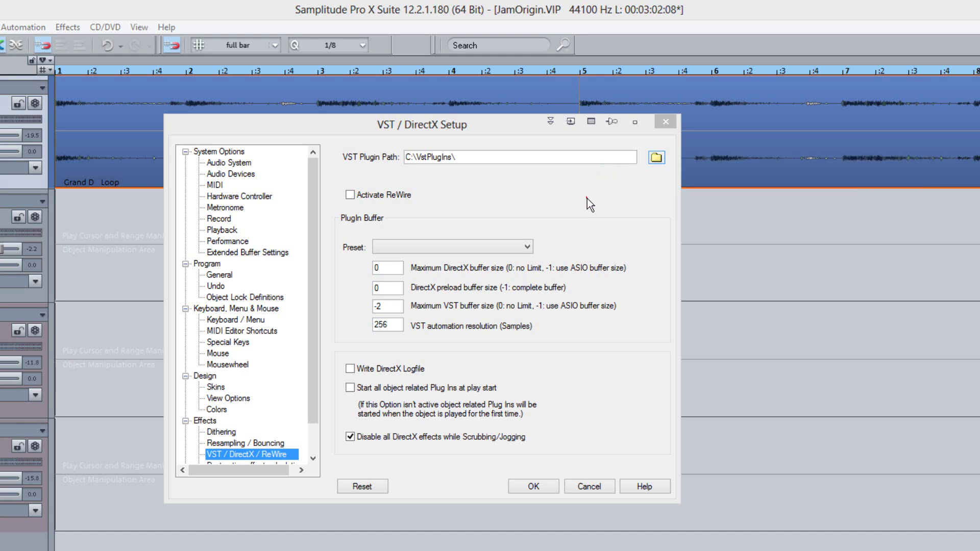
click(533, 487)
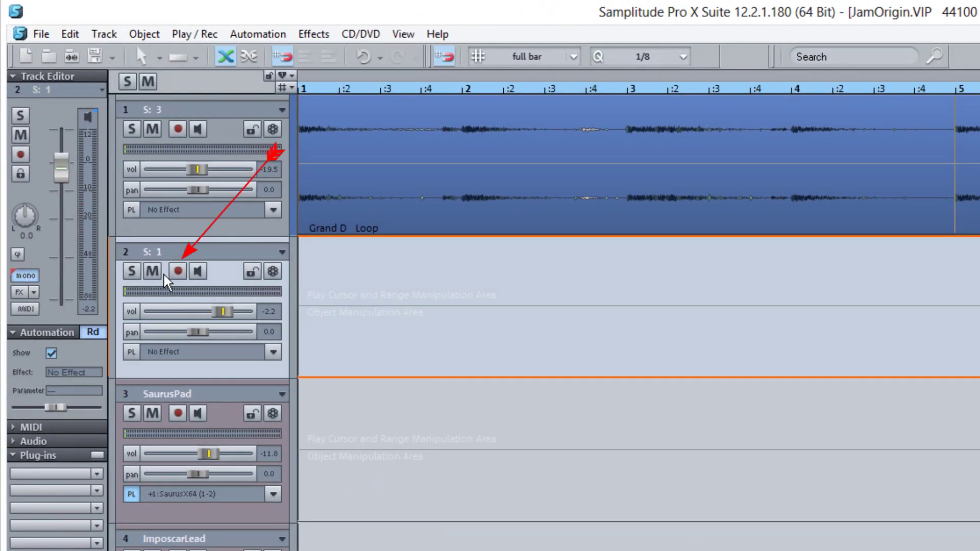
- Set track 2's record input to 2. ASIO Fireface In (2)
right_click(178, 273)
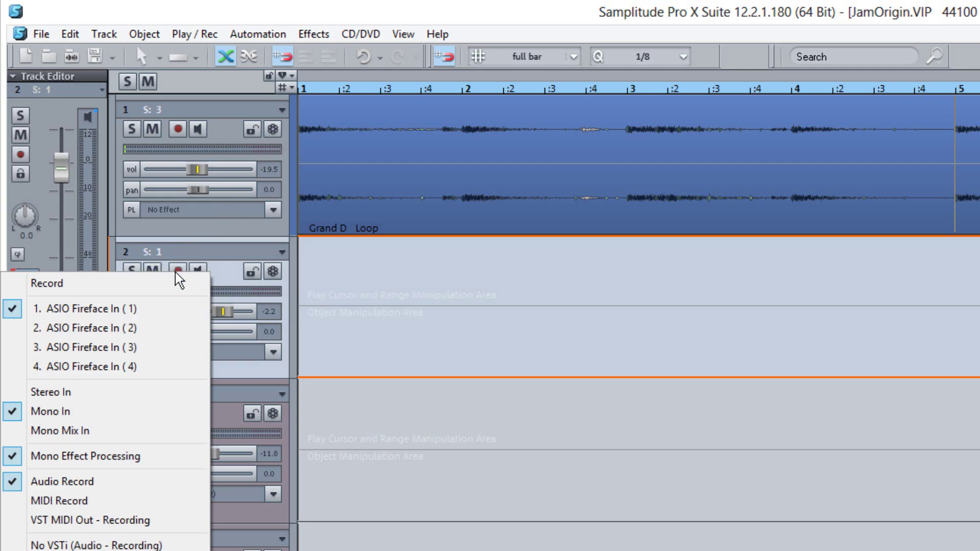
click(156, 329)
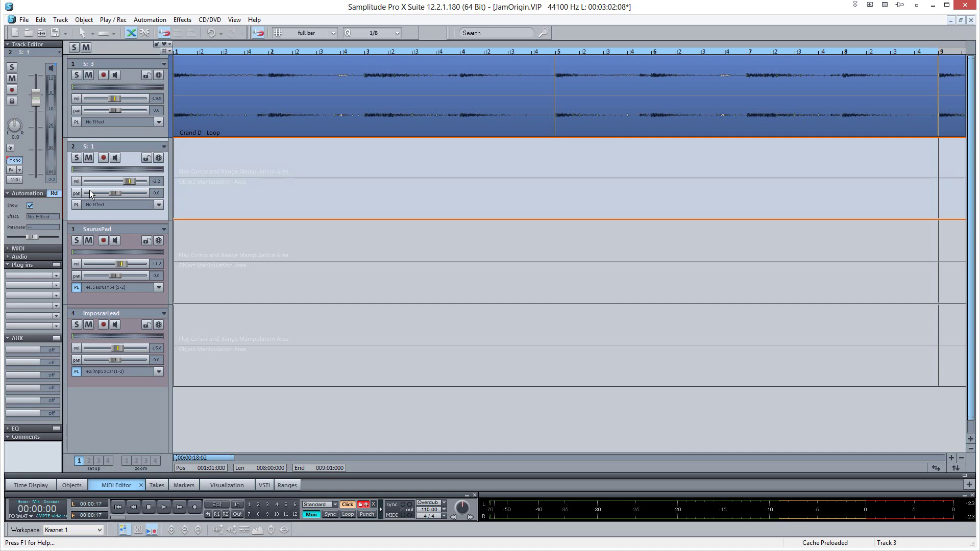
- Open Audio Setup and the Fireface control panel, keeping the buffer size at 256 Samples
key(y)
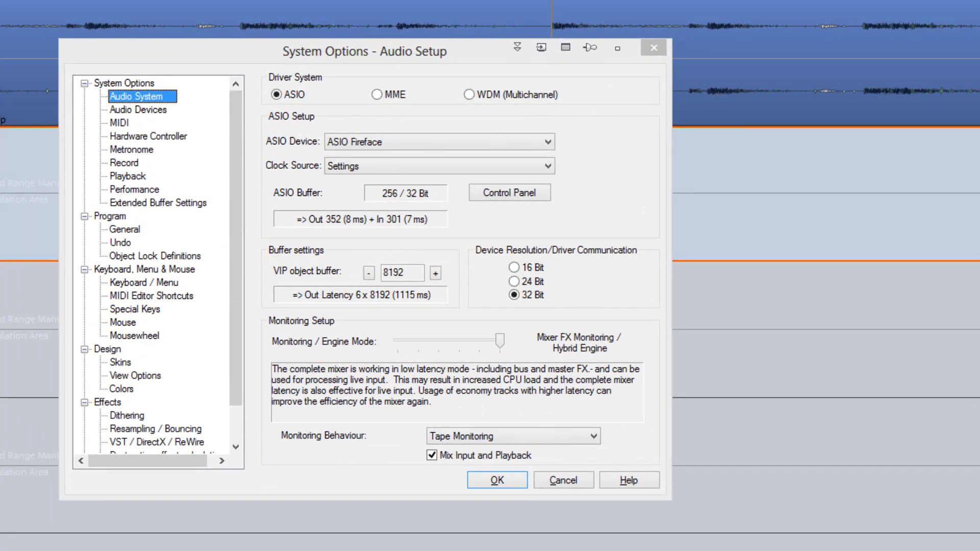
click(495, 195)
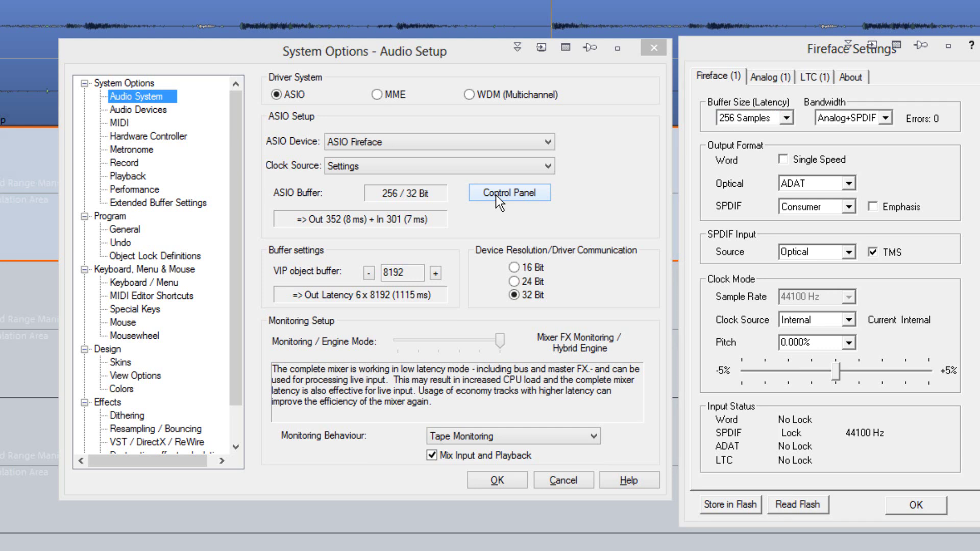
click(791, 133)
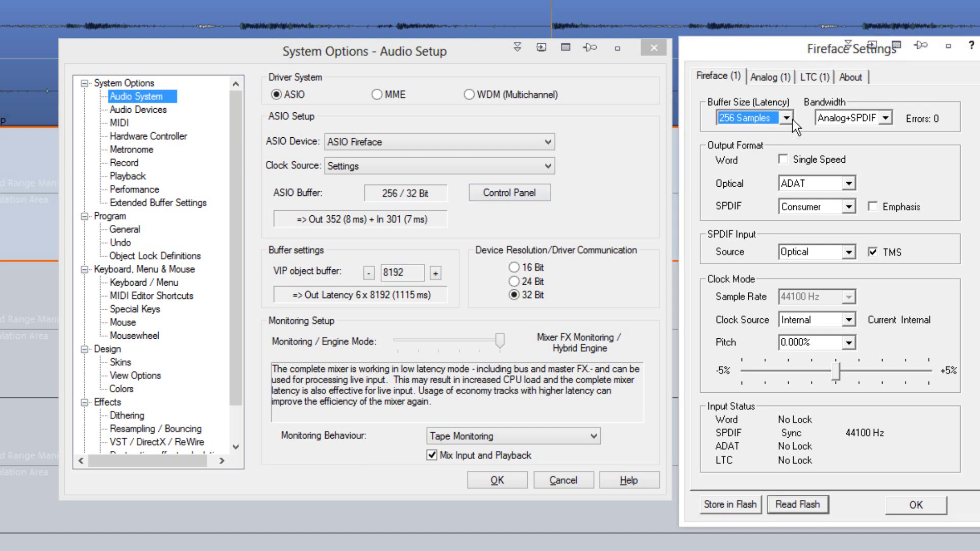
click(791, 119)
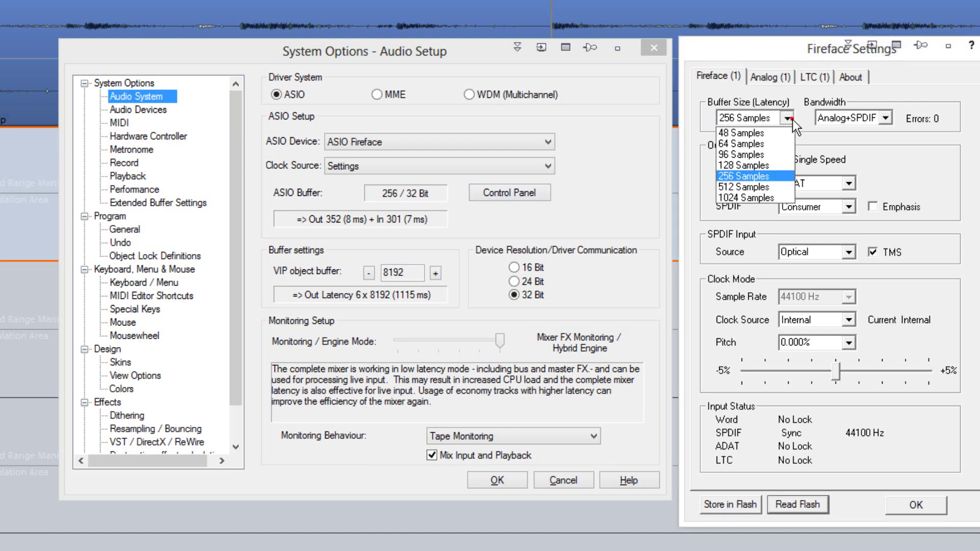
click(766, 176)
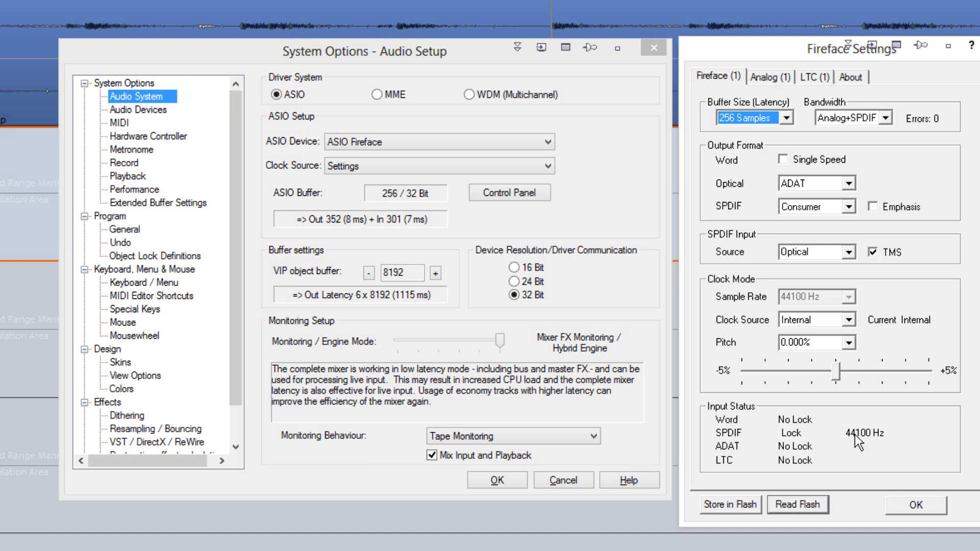
- Set monitoring to Mixer FX/Hybrid Engine with Tape Monitoring behaviour and Mix Input and Playback enabled
click(904, 504)
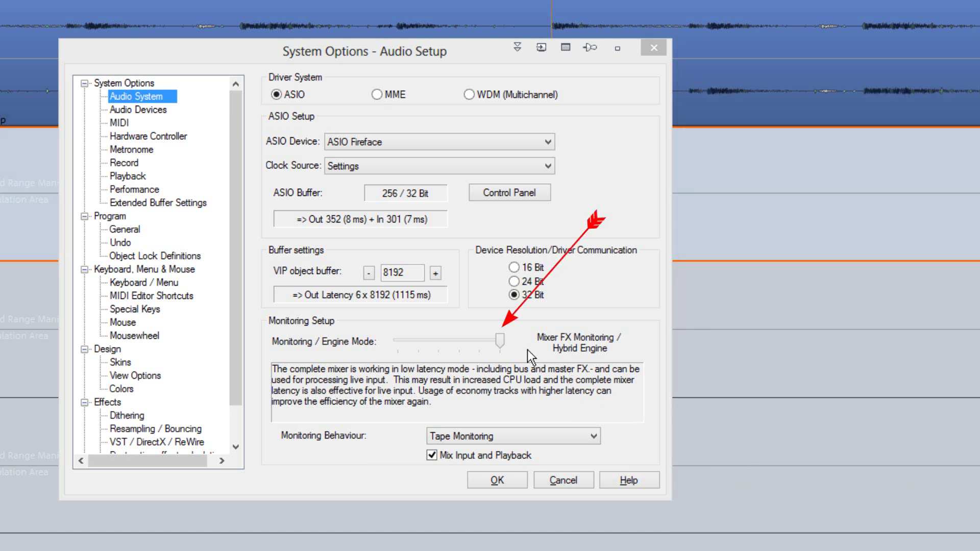
click(501, 342)
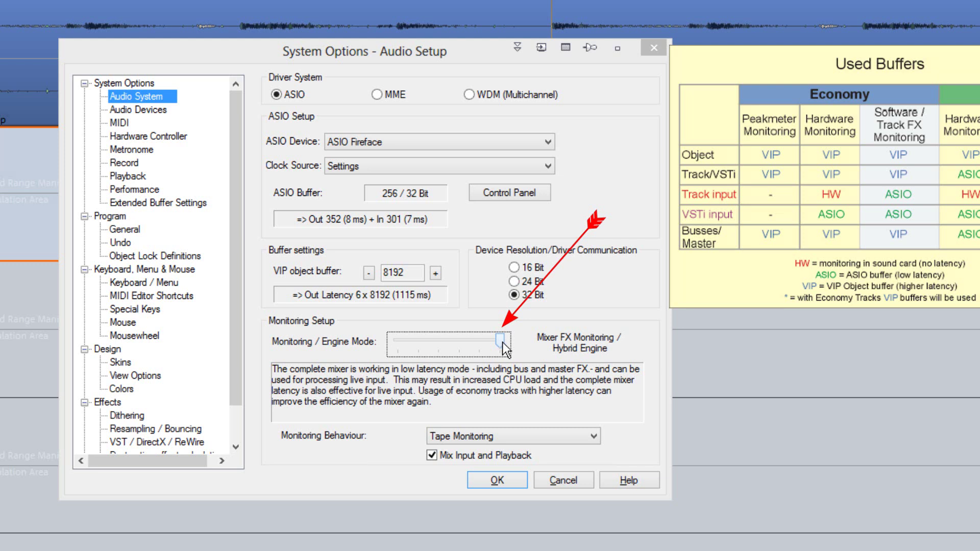
click(589, 435)
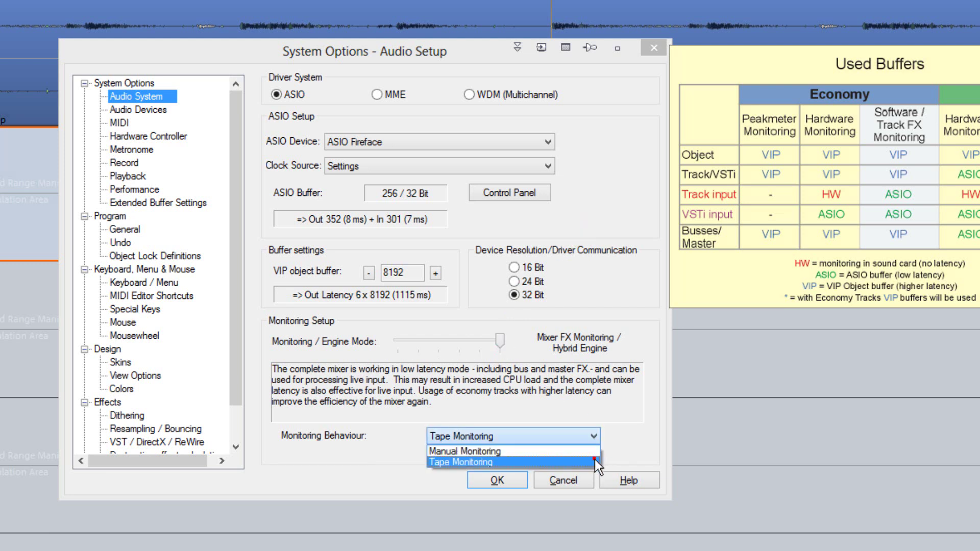
click(595, 461)
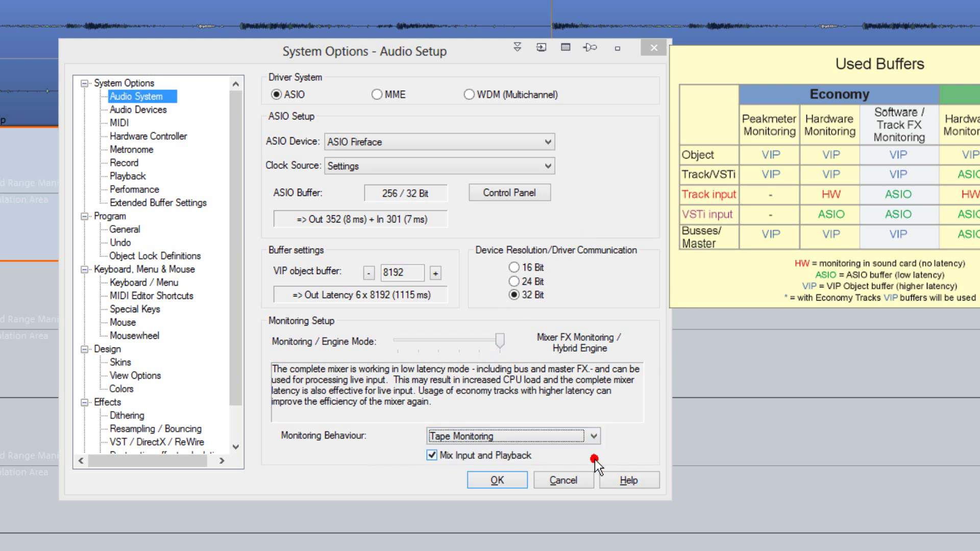
click(432, 456)
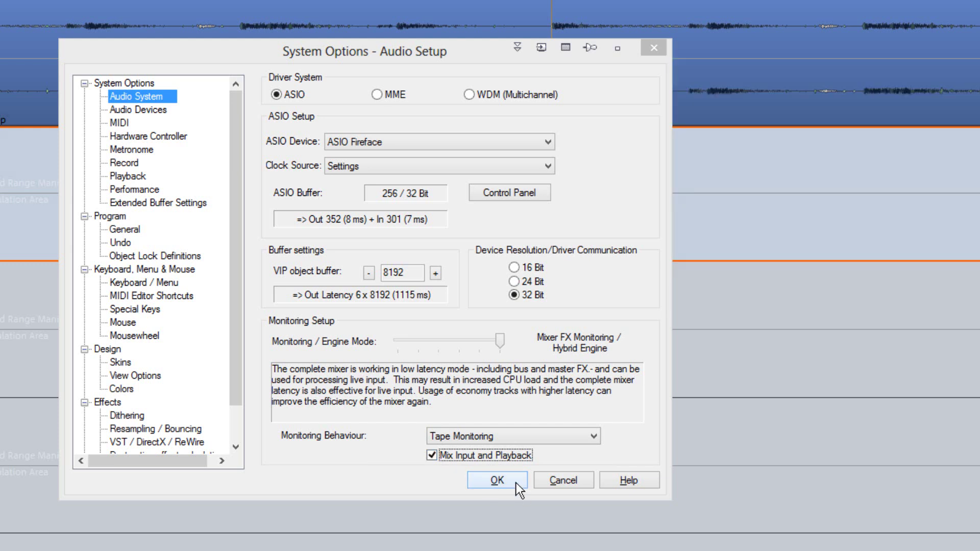
- Apply the Audio Setup changes and switch on track 2's input monitor button
click(516, 483)
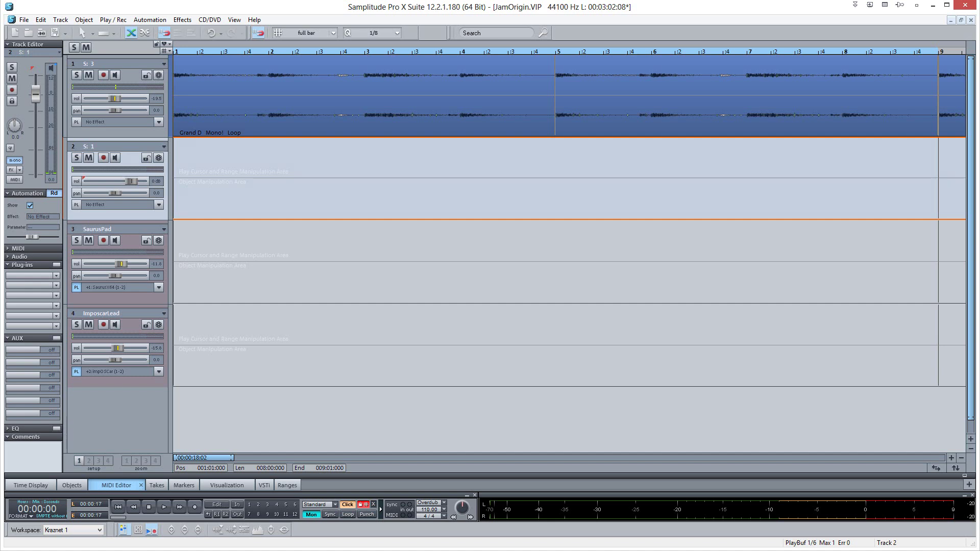
click(116, 158)
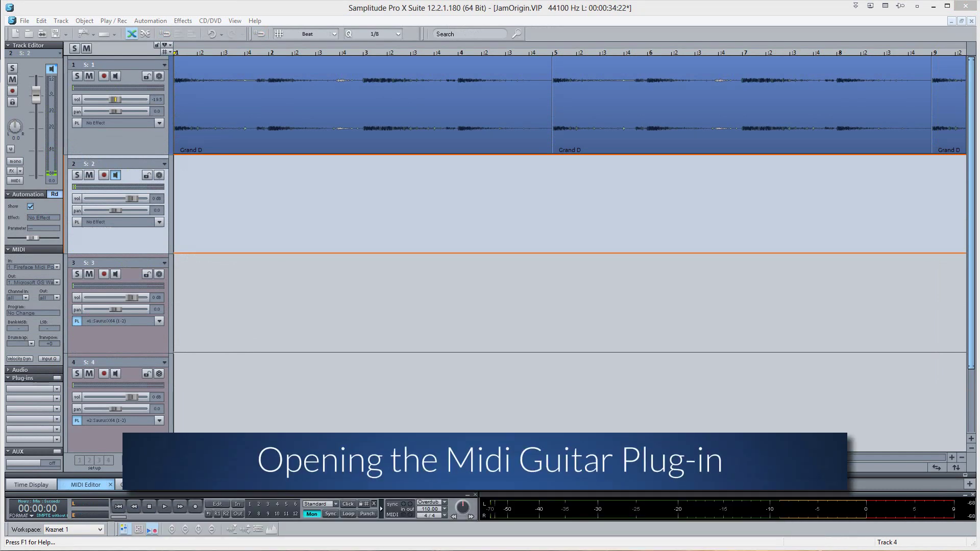
- Insert VST FX > x64 > Jam Origin > MIDI Guitar 64 into track 2's plug-in slot
click(160, 223)
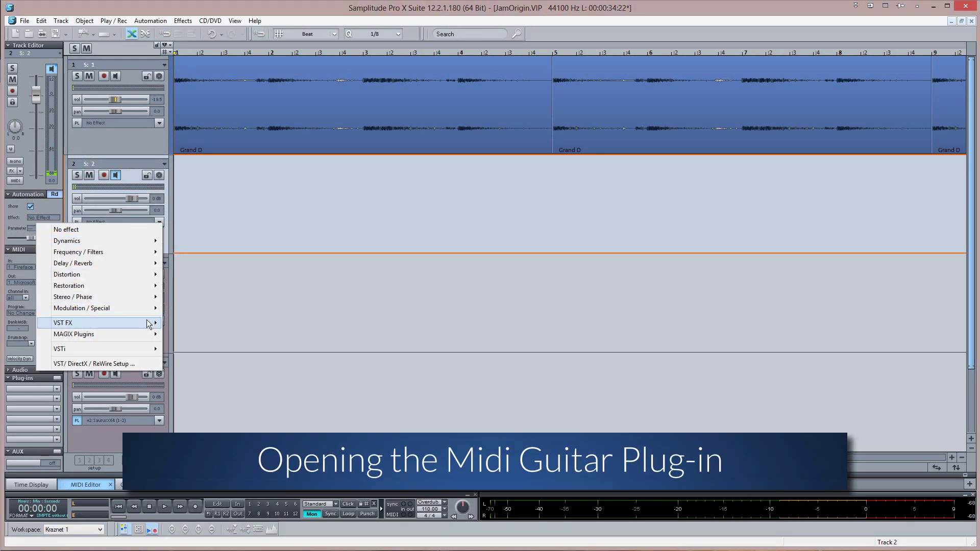
mouse_move(147, 321)
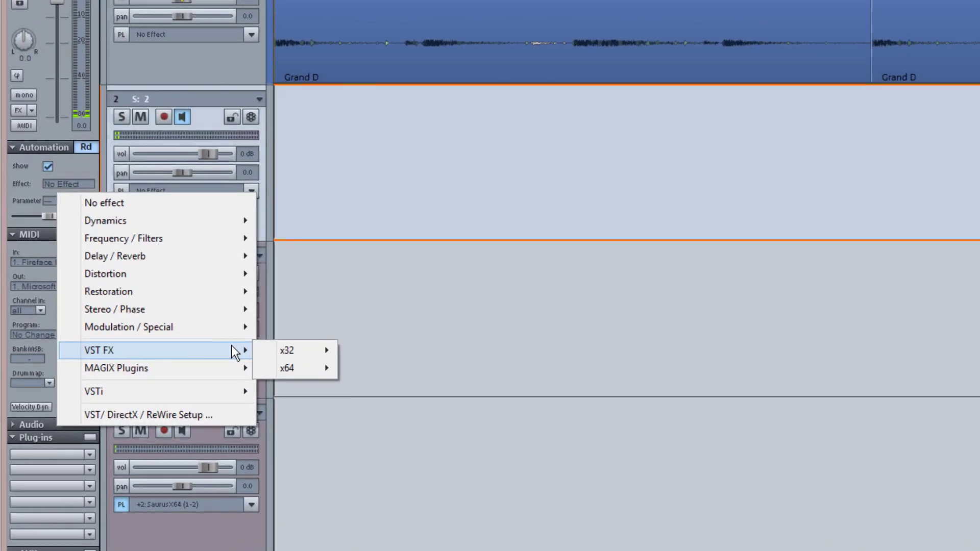
mouse_move(284, 367)
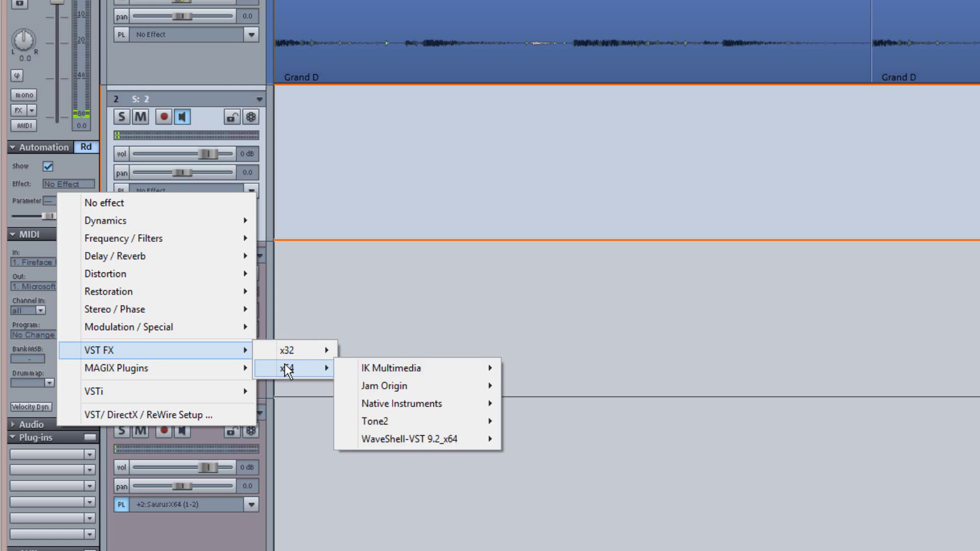
mouse_move(378, 389)
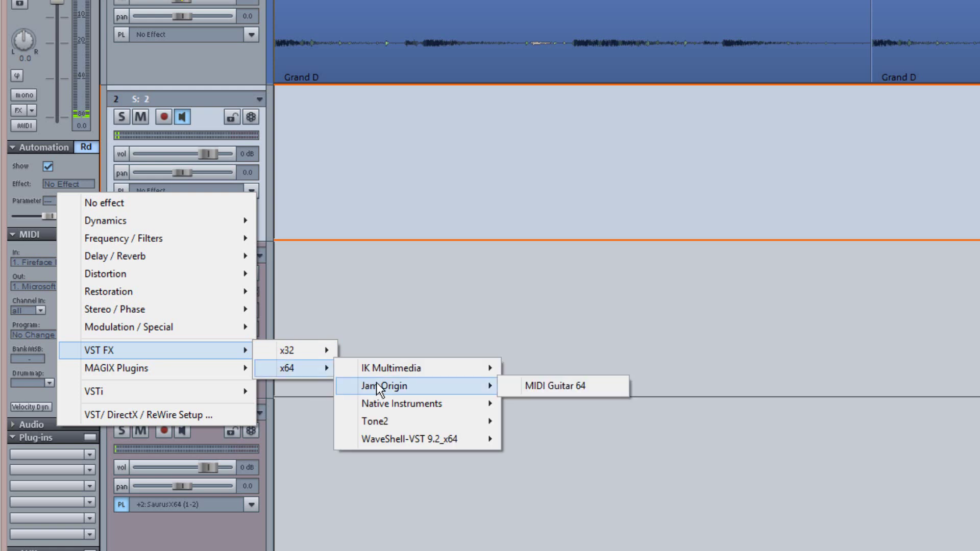
click(561, 385)
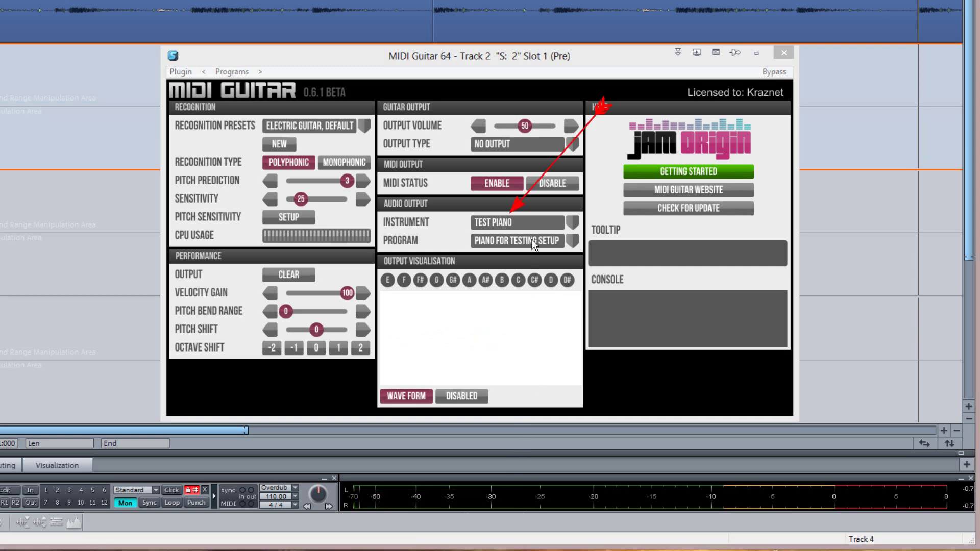
- Choose No Instrument for the MIDI Guitar plugin's Audio Output instrument
click(538, 223)
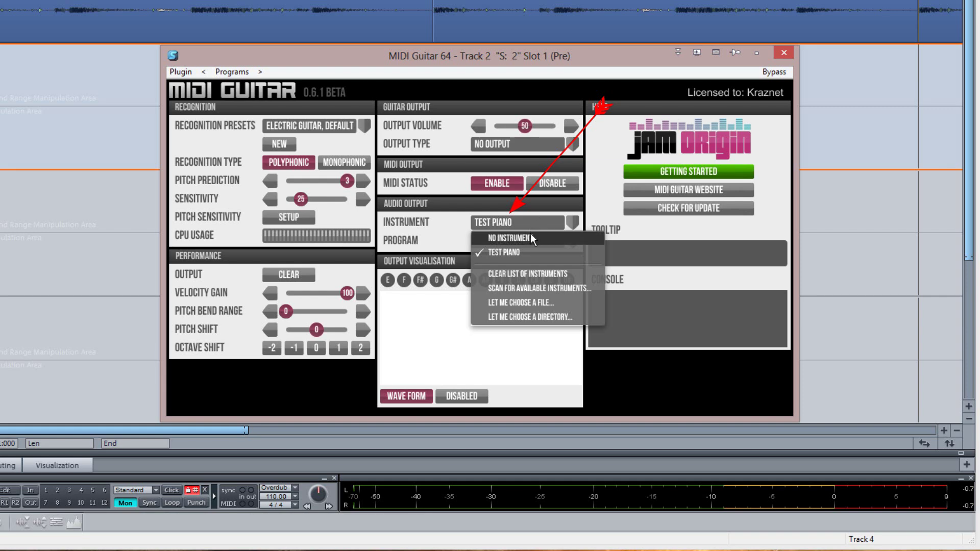
click(530, 238)
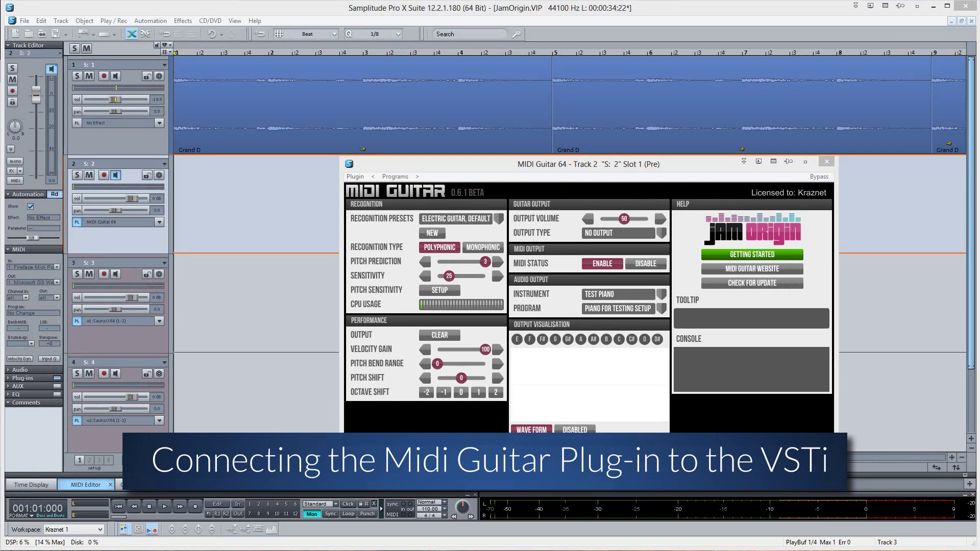
- Enable VST MIDI Out in the MIDI Guitar Plugin menu and verify it is checked
click(414, 262)
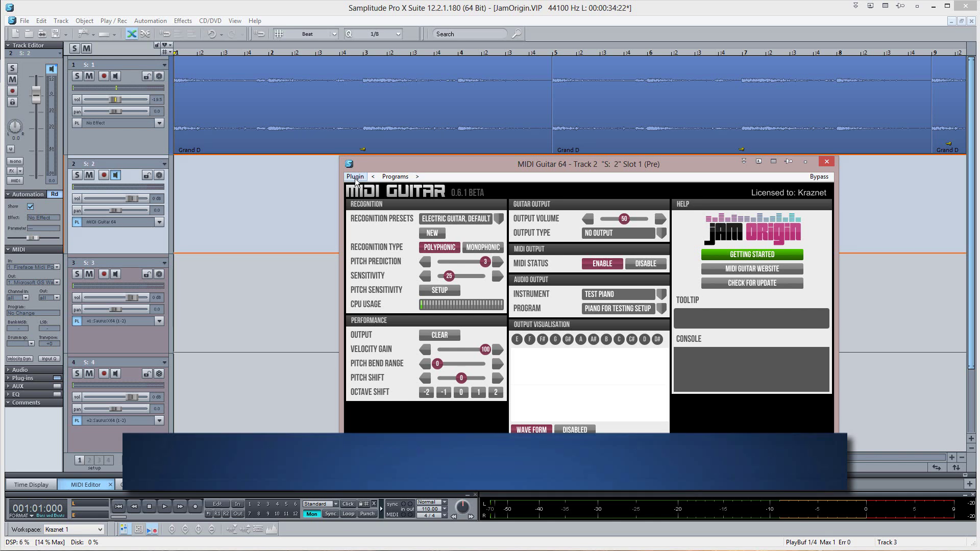
click(356, 177)
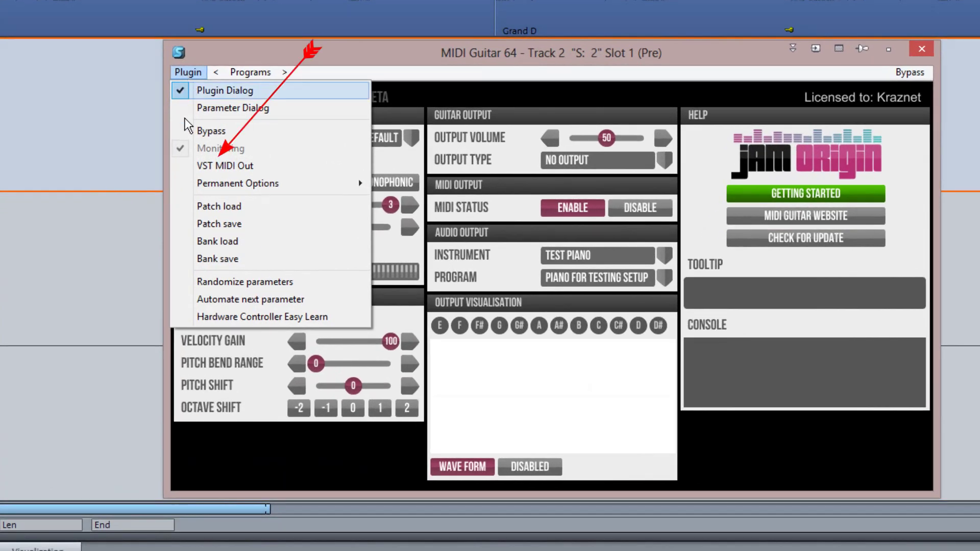
click(187, 169)
click(187, 73)
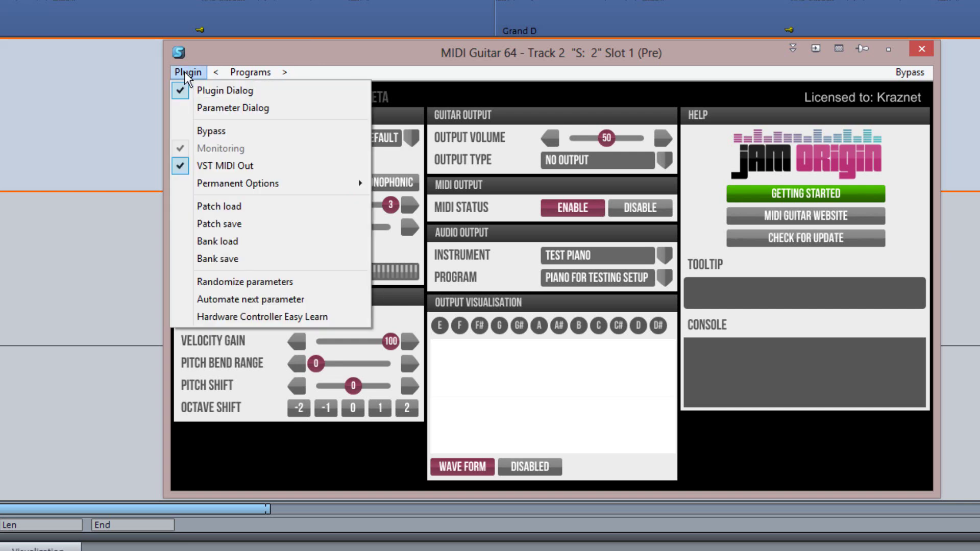
click(184, 72)
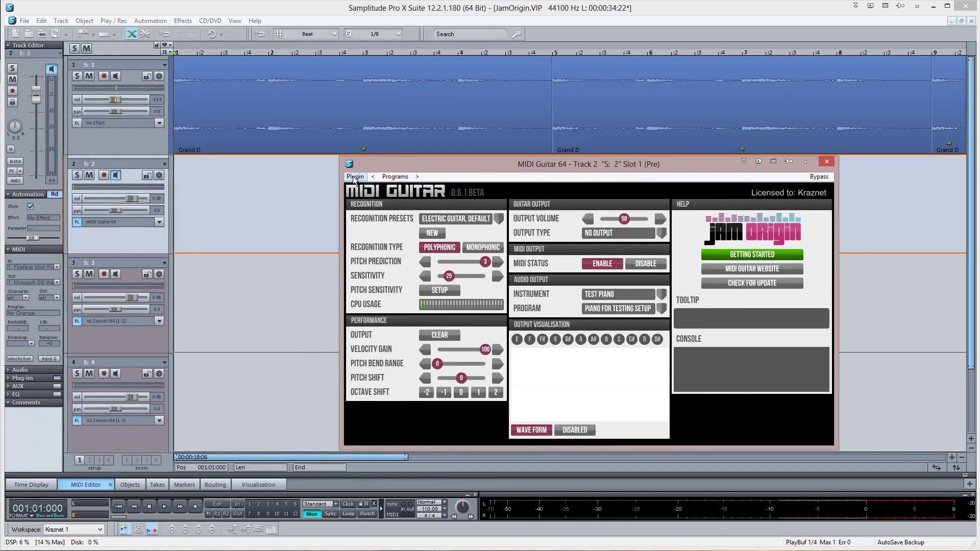
- Select track 3, open its SaurusX64 ChorusPad RL instrument, and review the Track Editor's MIDI In ports
click(220, 329)
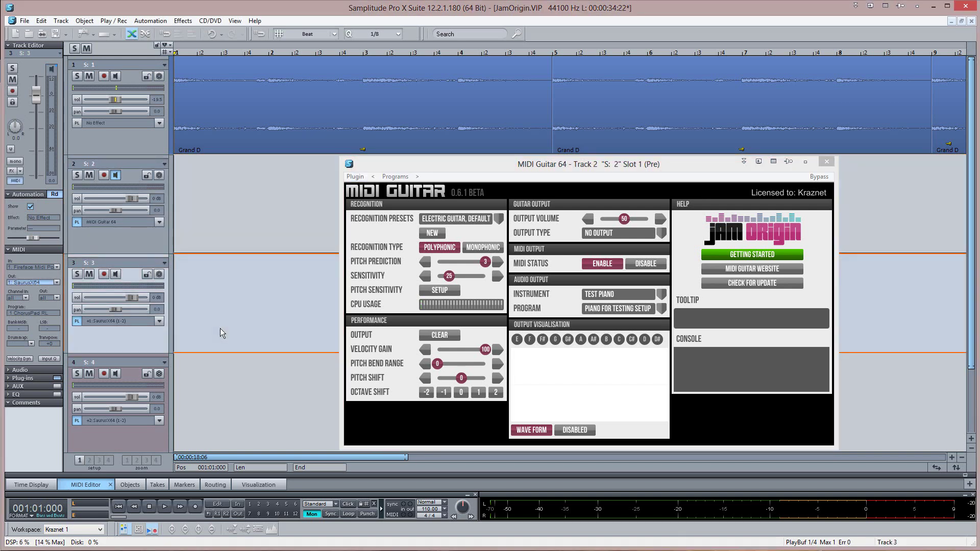
click(122, 321)
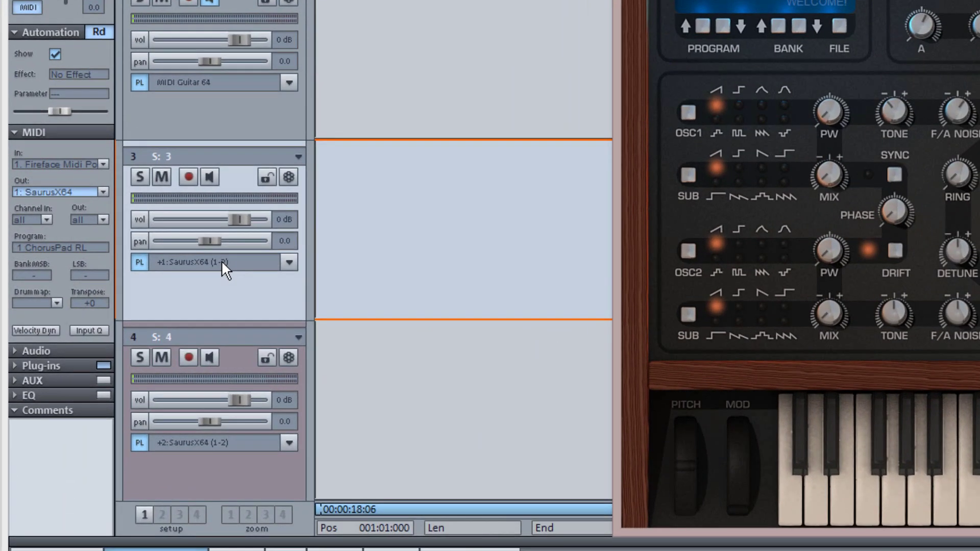
click(103, 164)
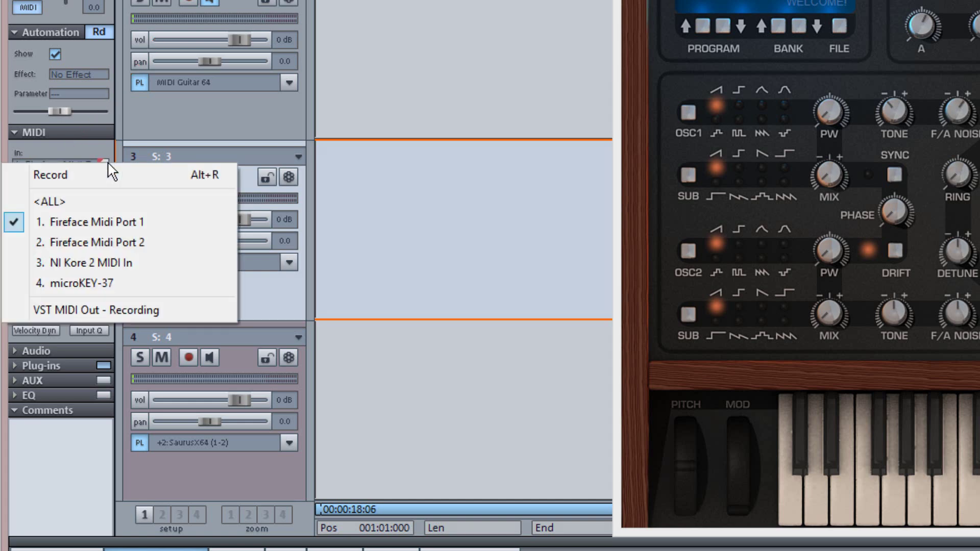
click(116, 311)
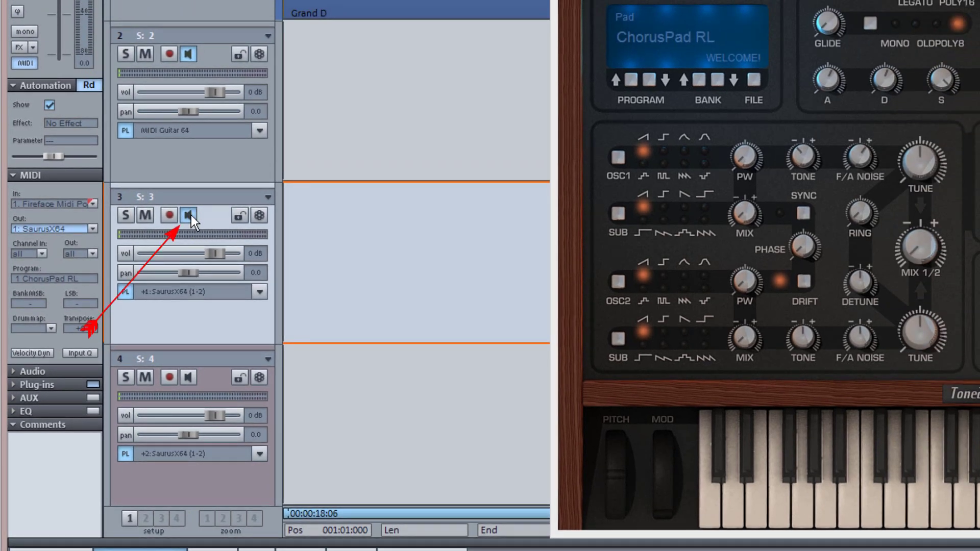
- Turn off input monitoring on track 2, then select track 3 again
click(191, 58)
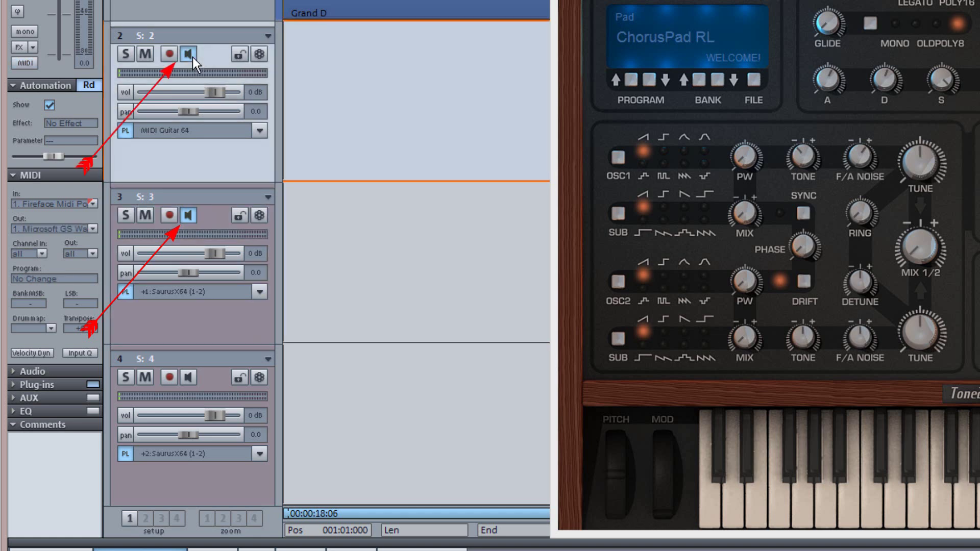
click(176, 325)
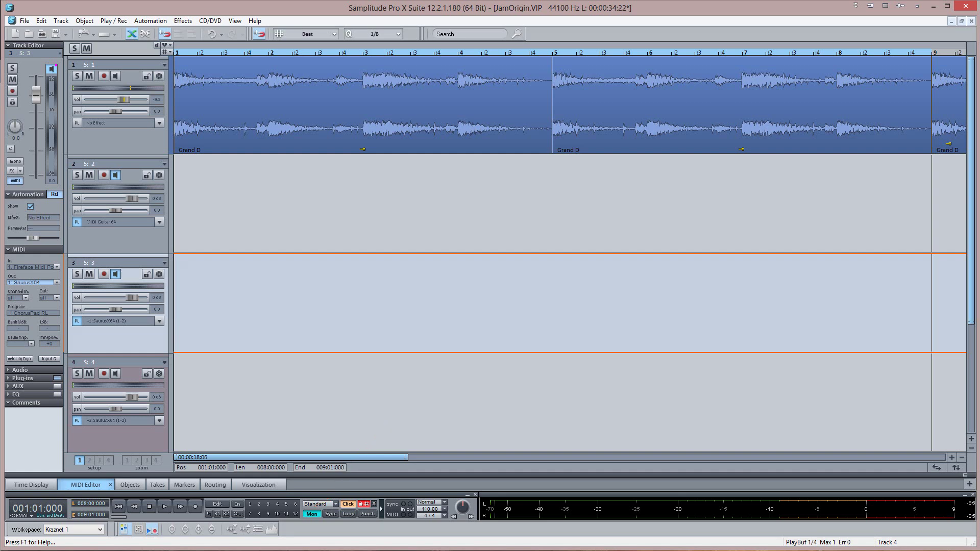
- Arm track 3 and record a MIDI take of the guitar playing the Saurus instrument
click(104, 274)
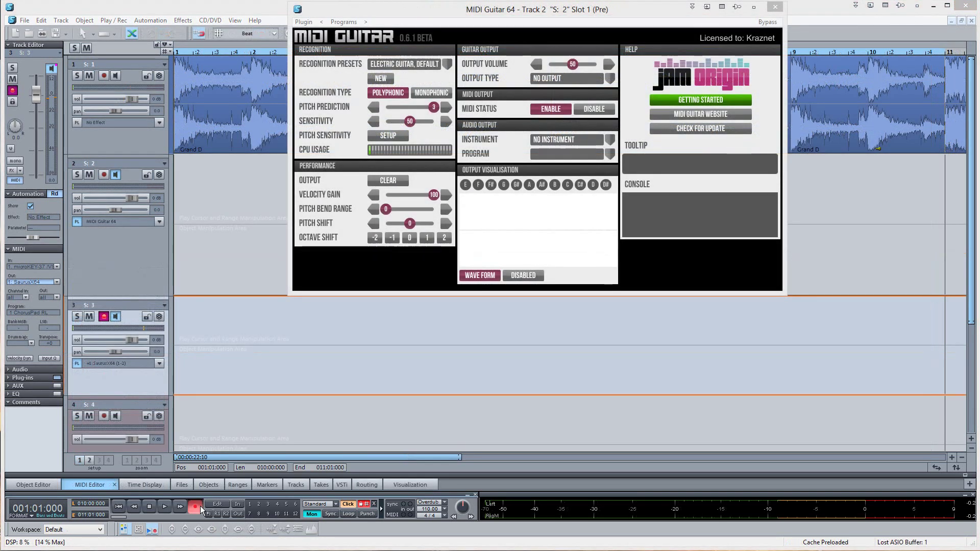
click(196, 507)
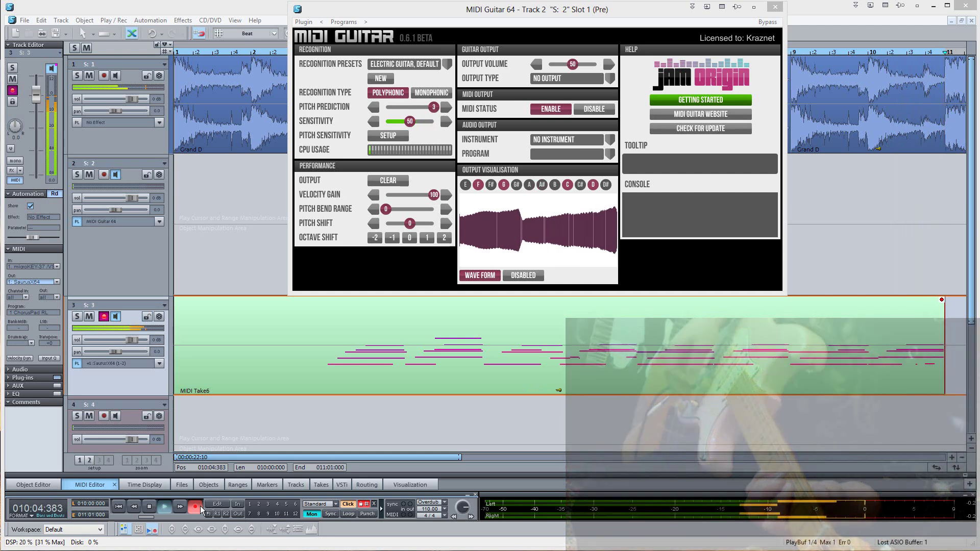
click(200, 506)
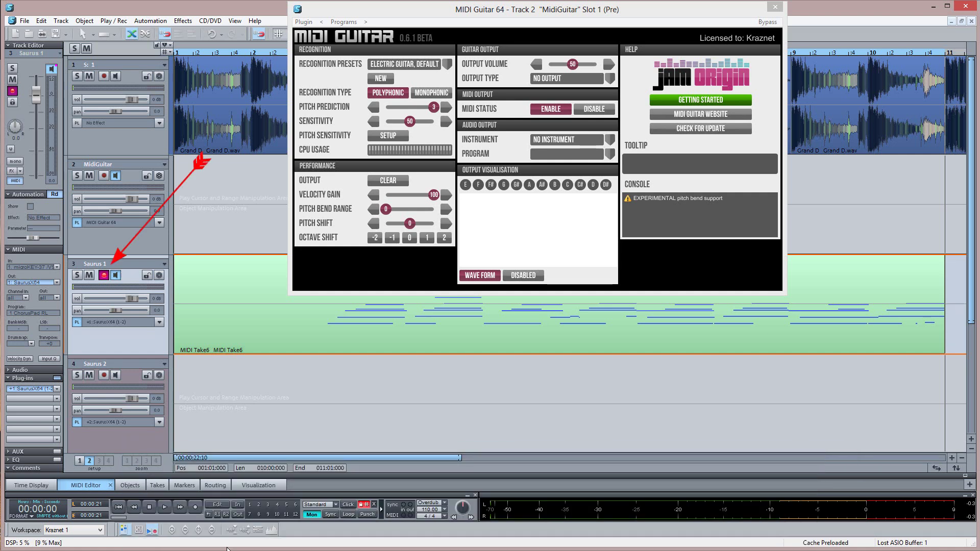
- Disarm Saurus 1, select Saurus 2 and add 'VST MIDI Out - Recording' as its MIDI input
click(100, 277)
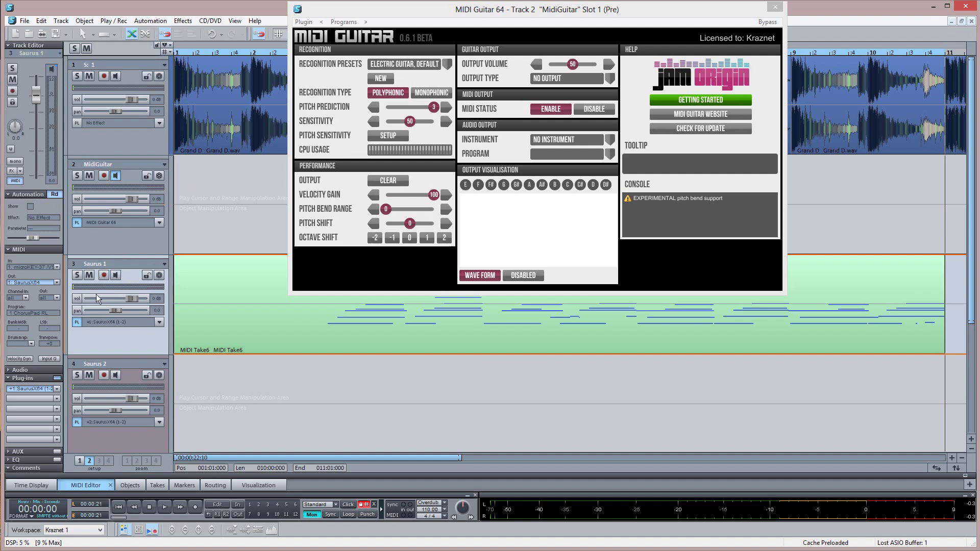
click(109, 436)
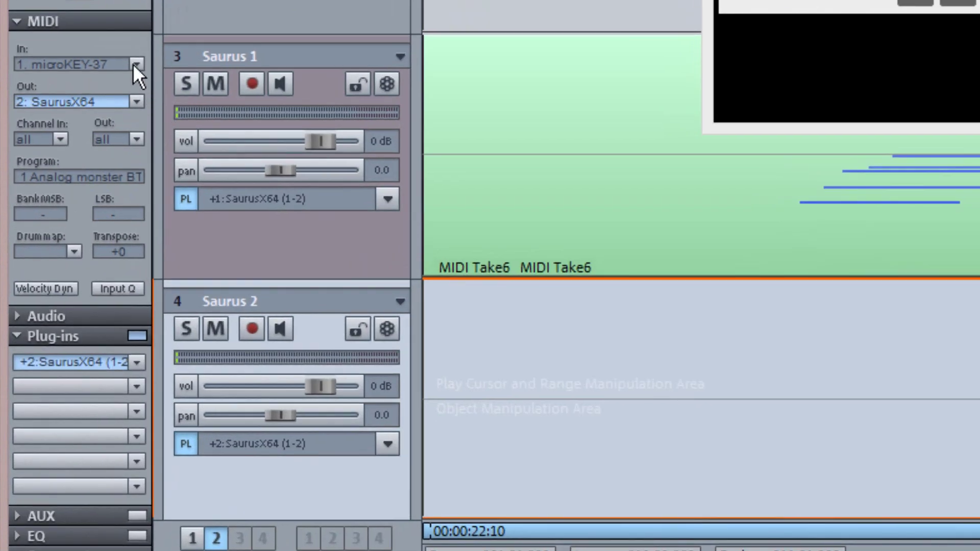
click(57, 267)
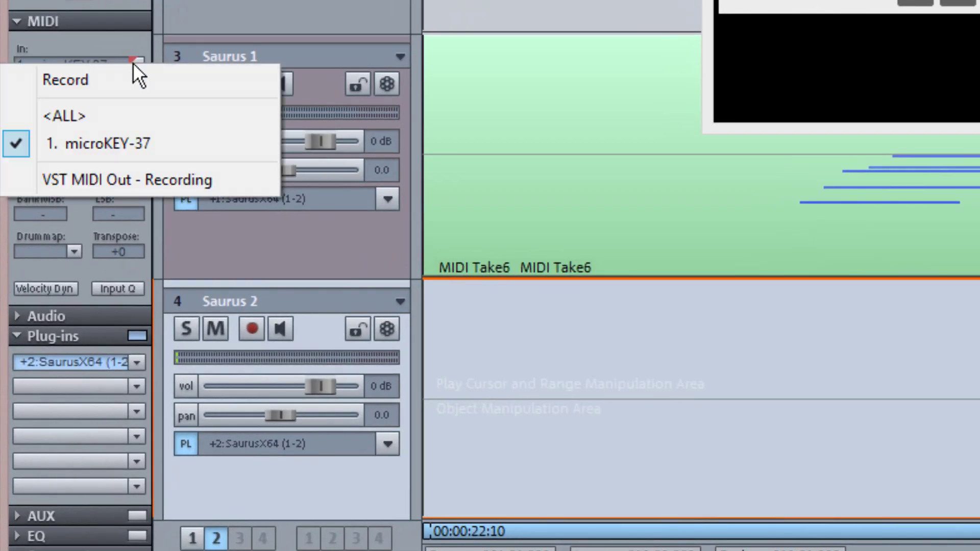
click(139, 176)
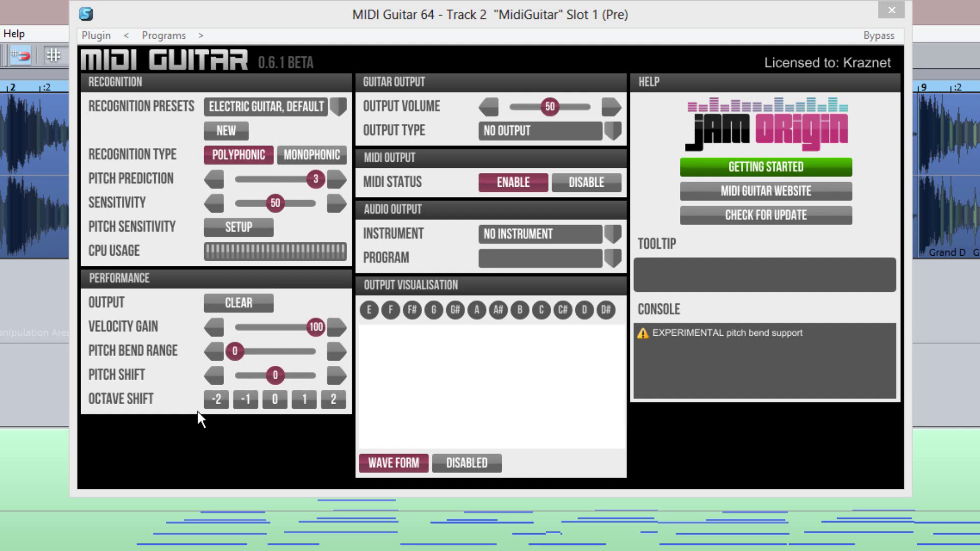
- Step MIDI Guitar's Pitch Bend Range up from 0 through 1 to 2
click(335, 351)
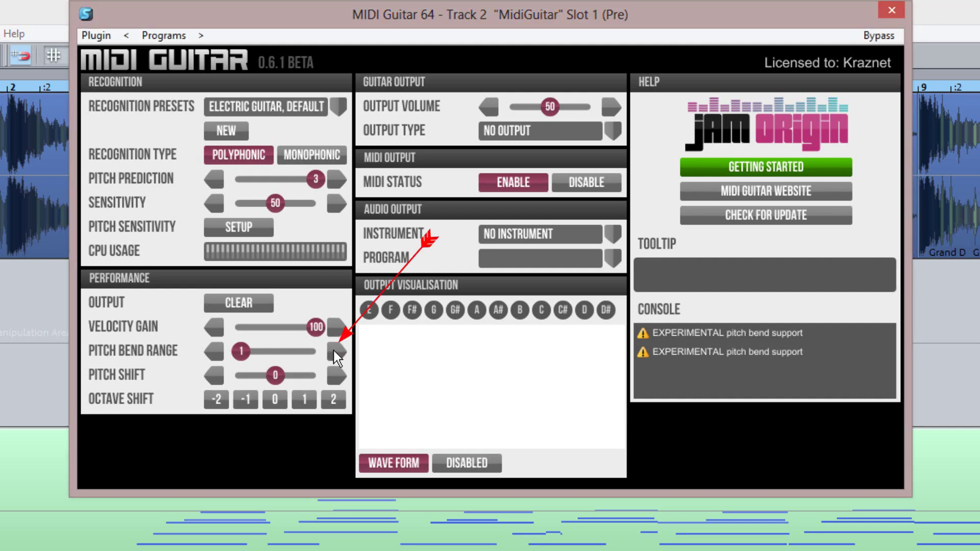
click(335, 351)
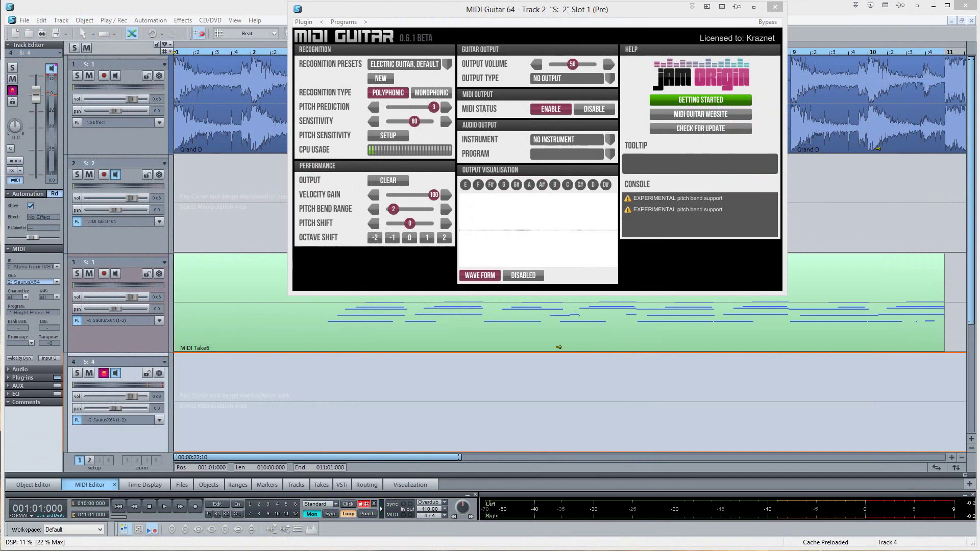
- Start recording a new MIDI take of the guitar on track 4
click(193, 508)
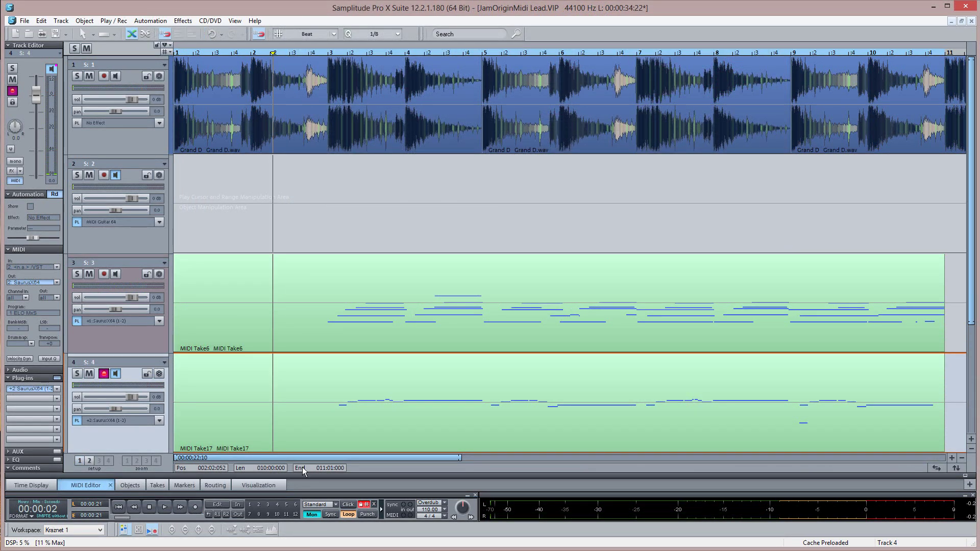
- Open MIDI Take17 on track 4 in the MIDI Editor and play it back
click(311, 438)
click(87, 488)
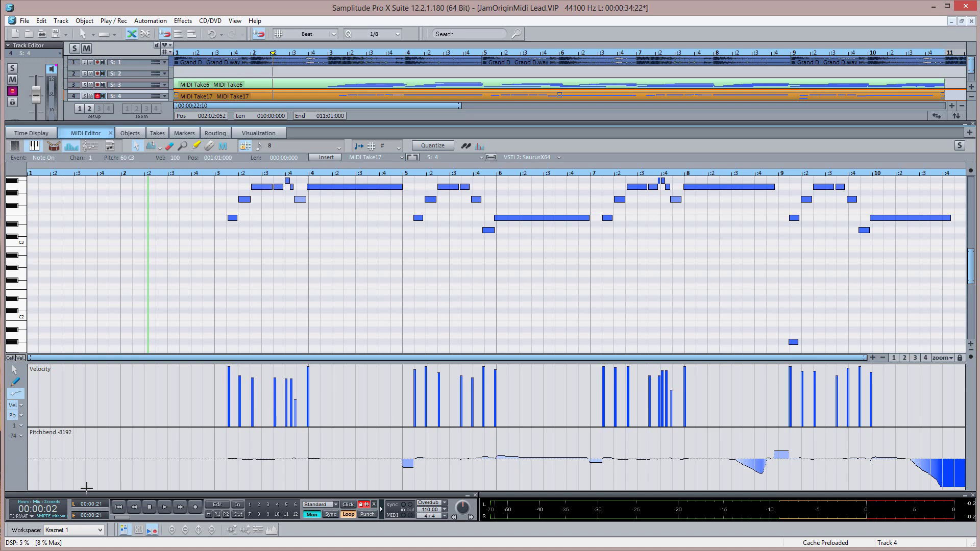
key(space)
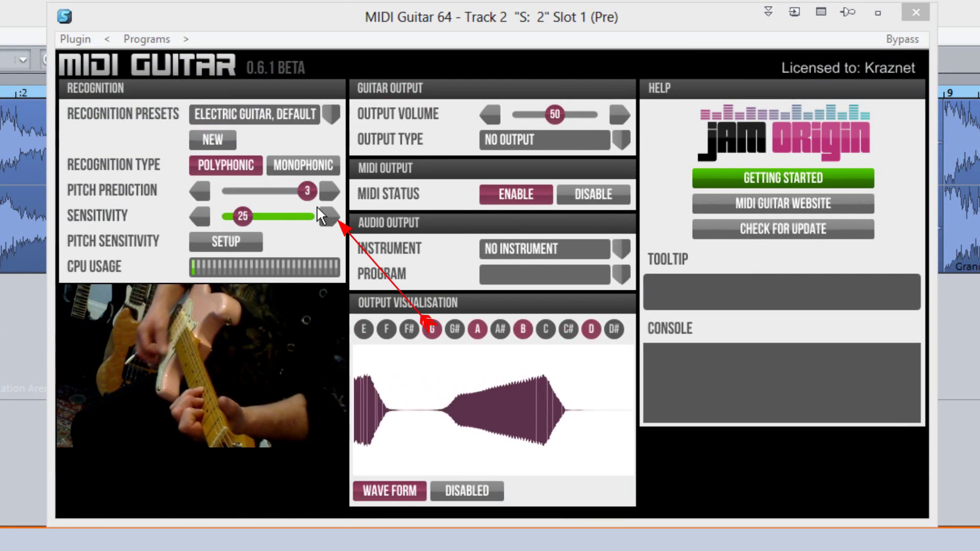
- Step MIDI Guitar's Sensitivity up from 25 to 50
click(325, 212)
click(325, 212)
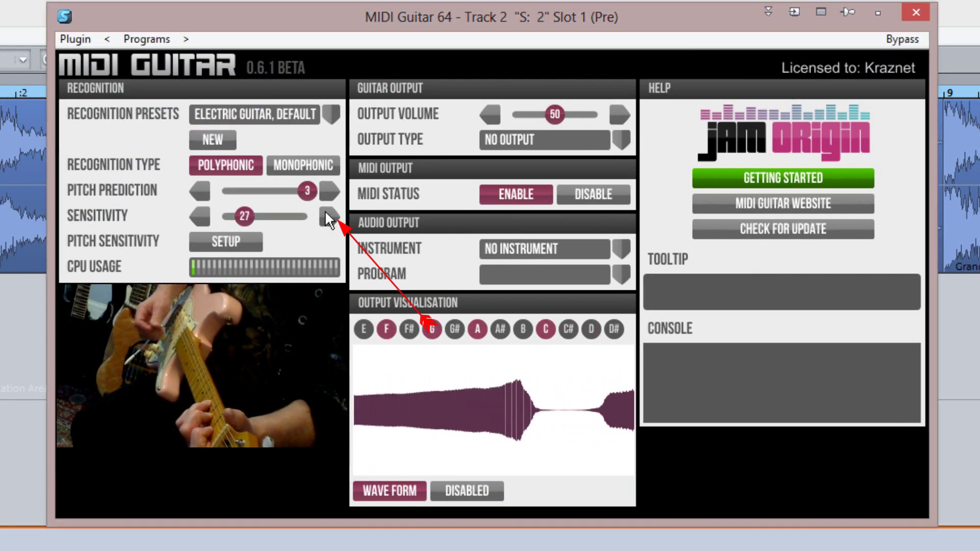
click(326, 213)
click(325, 214)
click(325, 214)
click(326, 214)
click(325, 214)
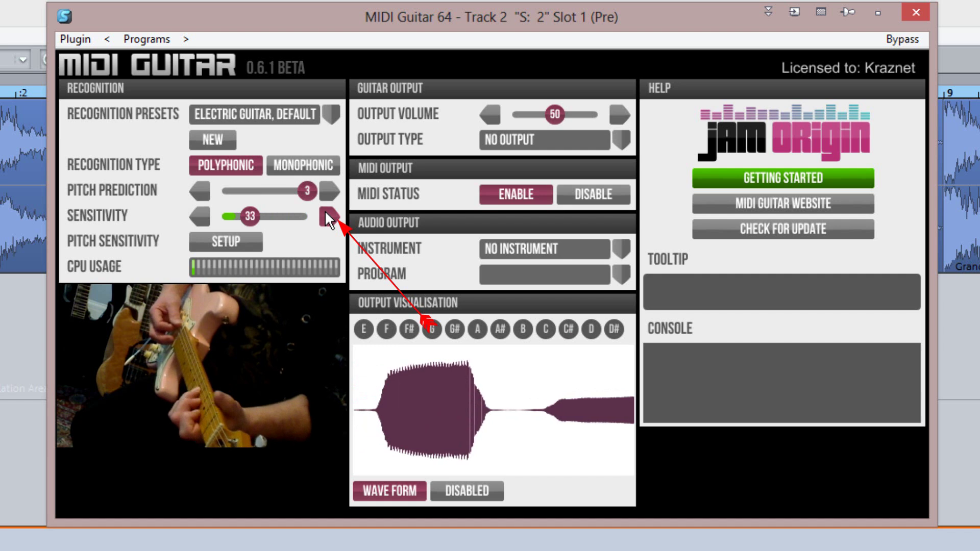
click(325, 214)
click(325, 214)
click(326, 214)
click(326, 214)
click(325, 214)
click(326, 214)
click(326, 215)
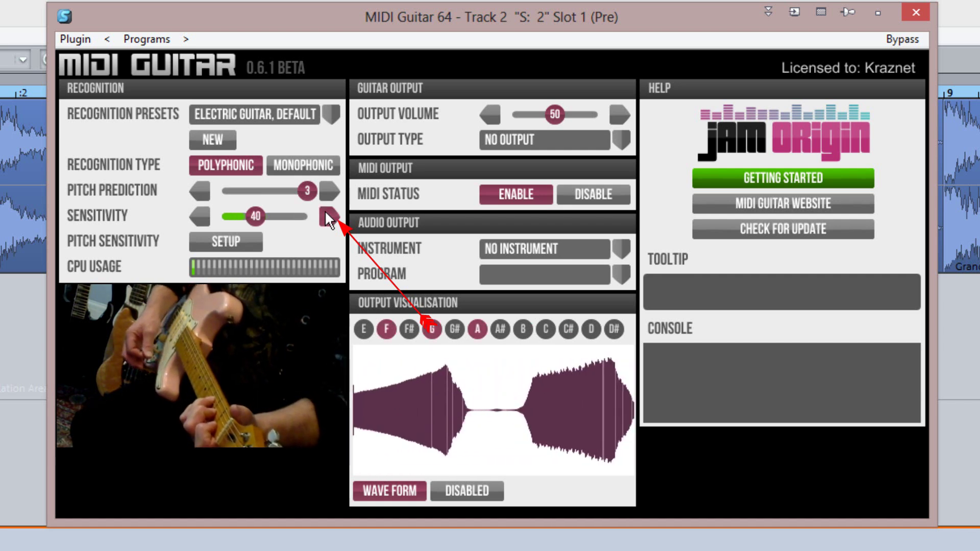
click(326, 214)
click(326, 215)
click(326, 214)
click(325, 215)
click(326, 214)
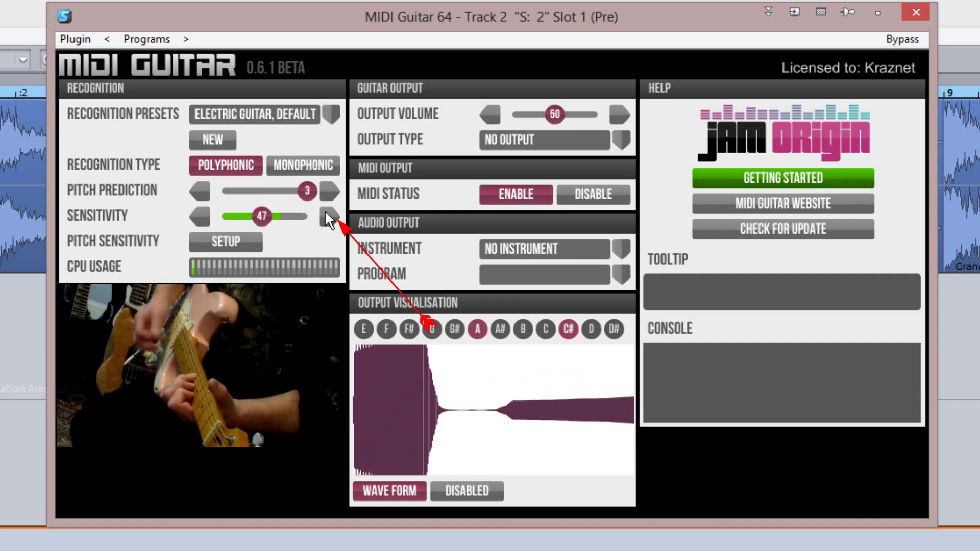
click(325, 214)
click(325, 215)
click(327, 216)
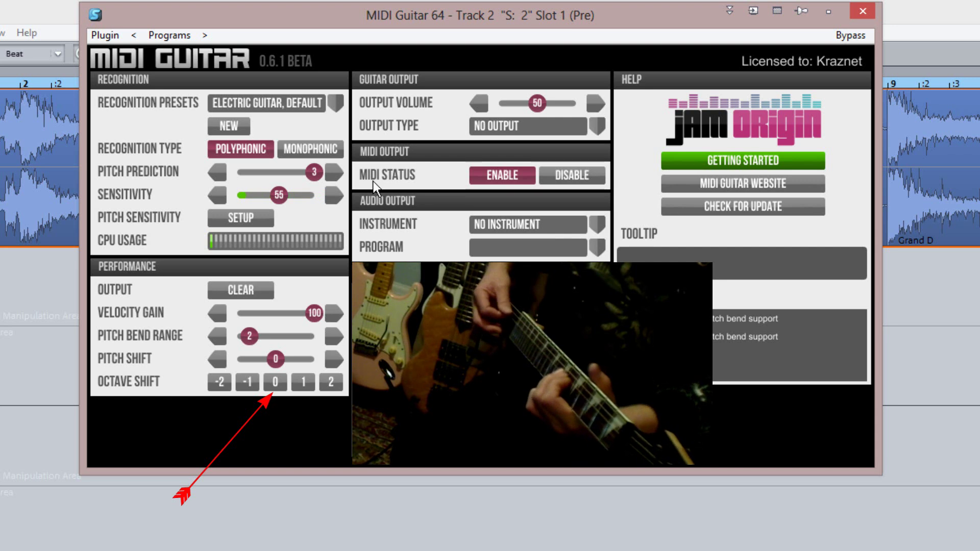
- Cycle MIDI Guitar's Octave Shift through 1, 2, 0 and -1, ending at -2
click(310, 381)
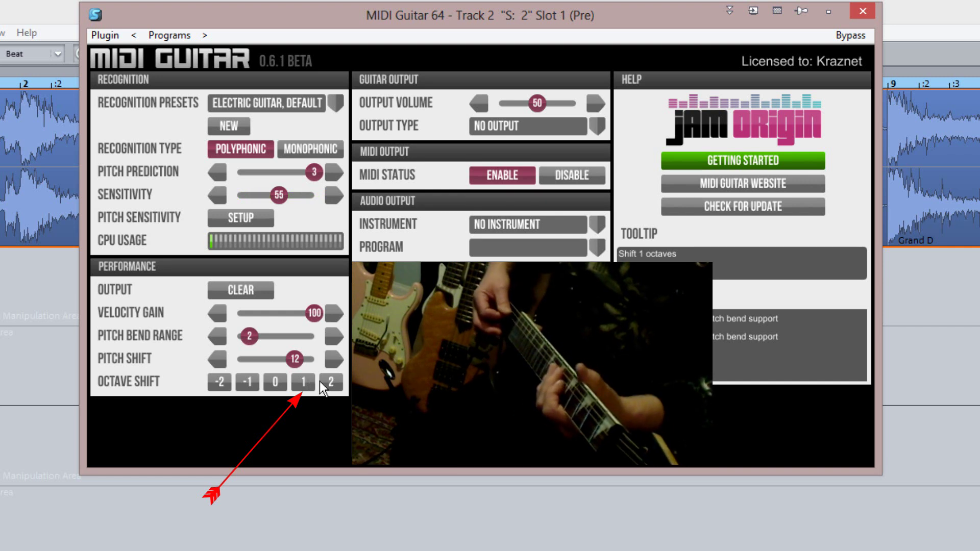
click(328, 383)
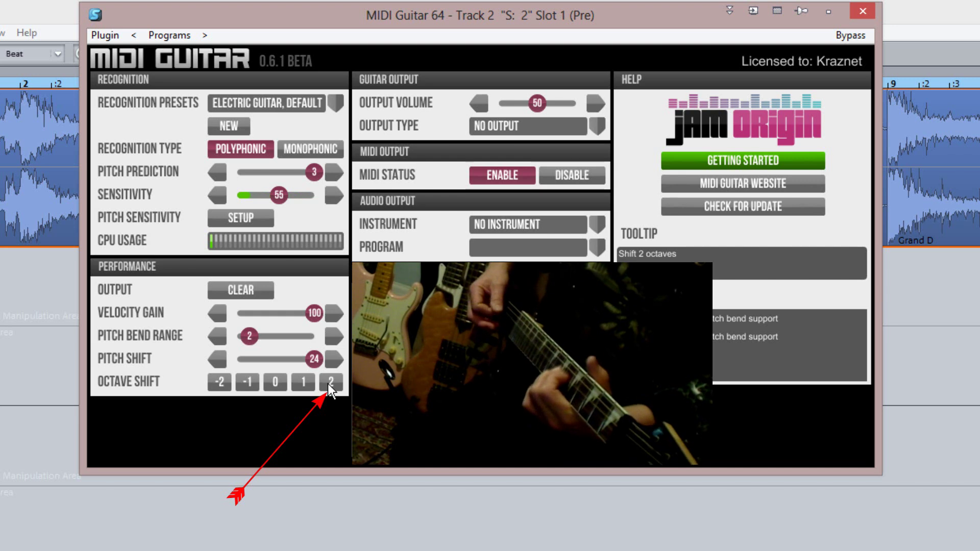
click(281, 382)
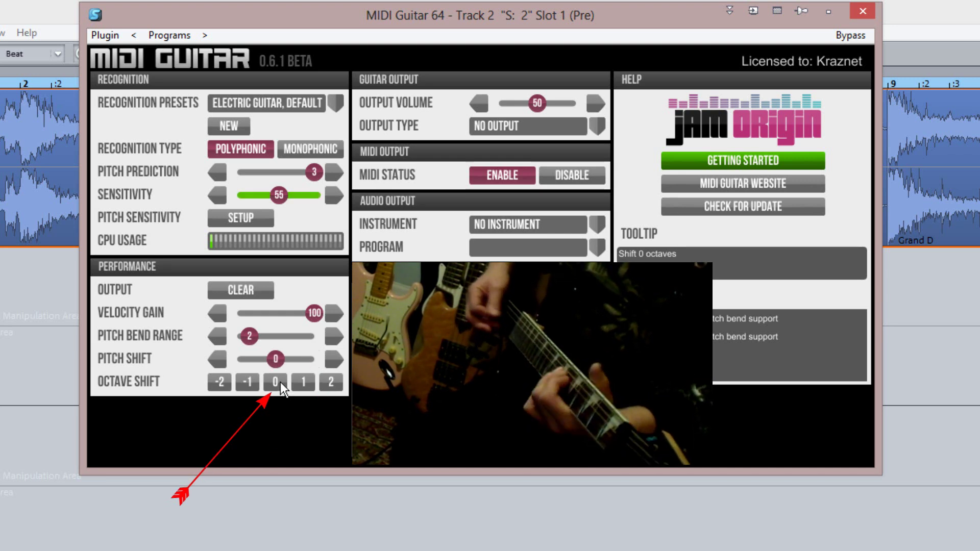
click(254, 379)
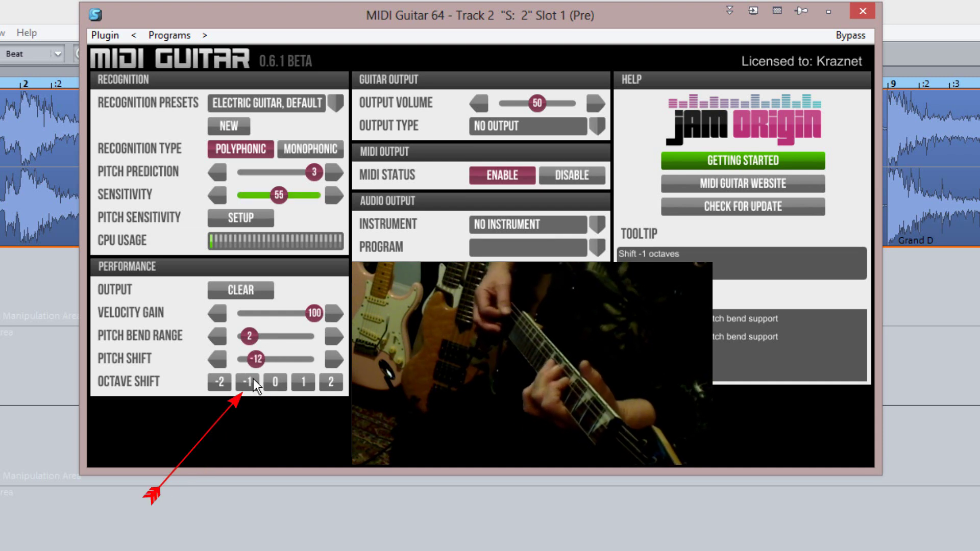
click(225, 380)
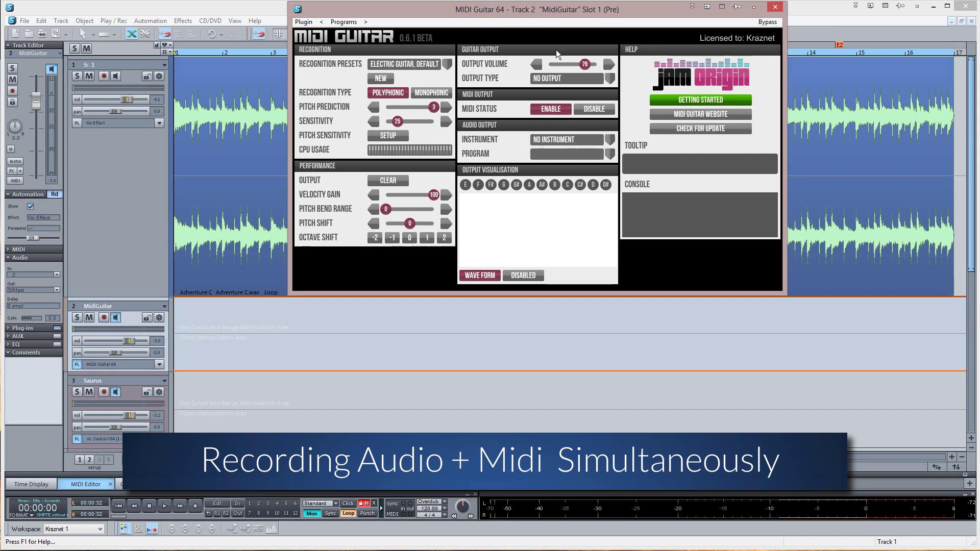
- Set MIDI Guitar's Guitar Output Type to Direct Output
click(591, 78)
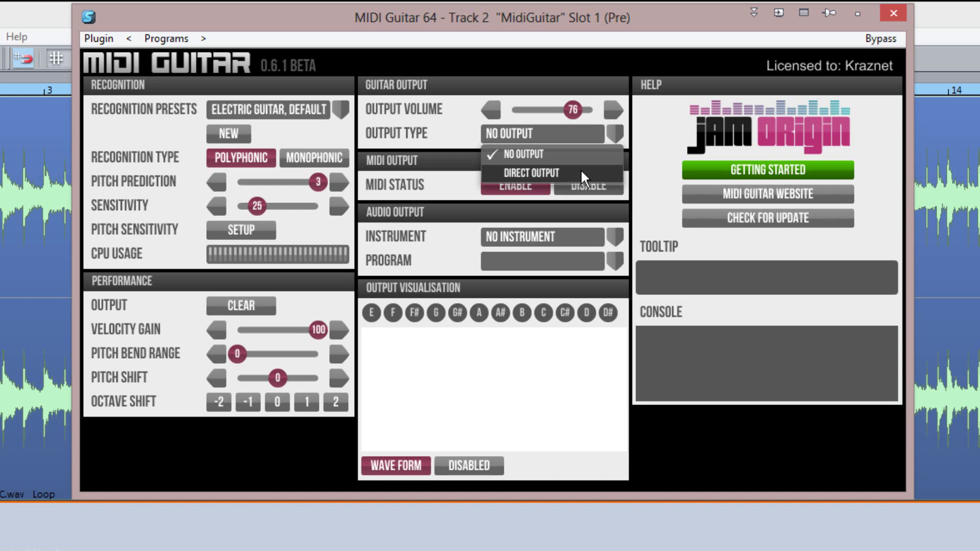
click(580, 172)
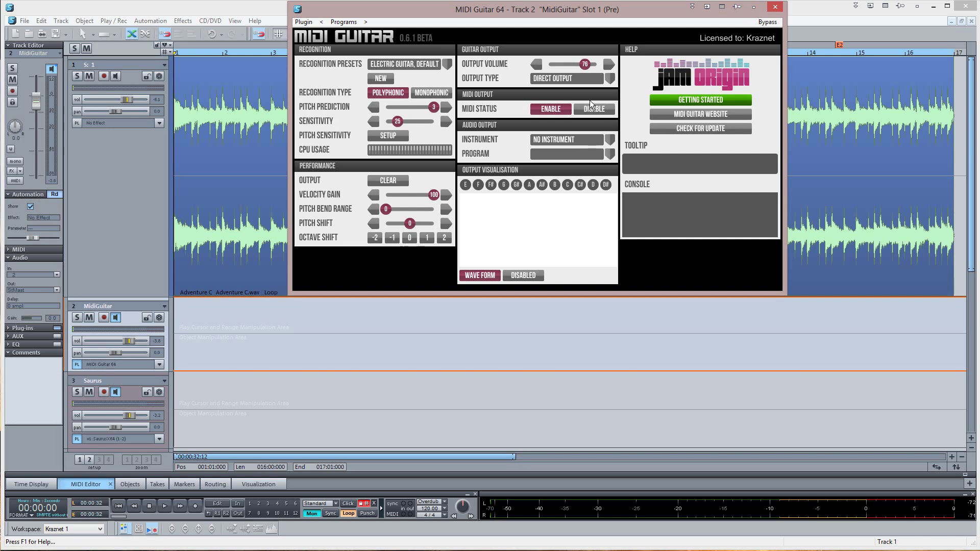
- Select the MidiGuitar track and record-arm it along with the Saurus track
click(128, 314)
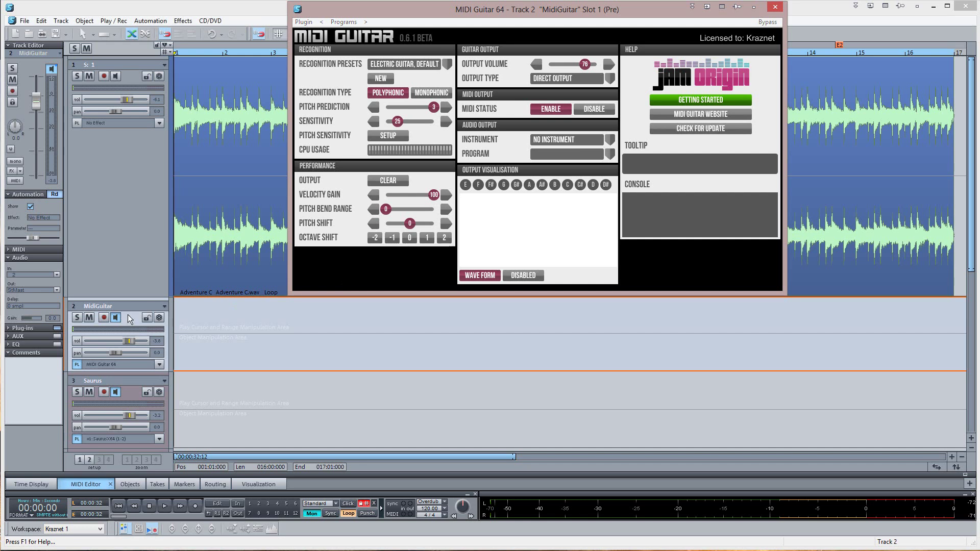
click(104, 318)
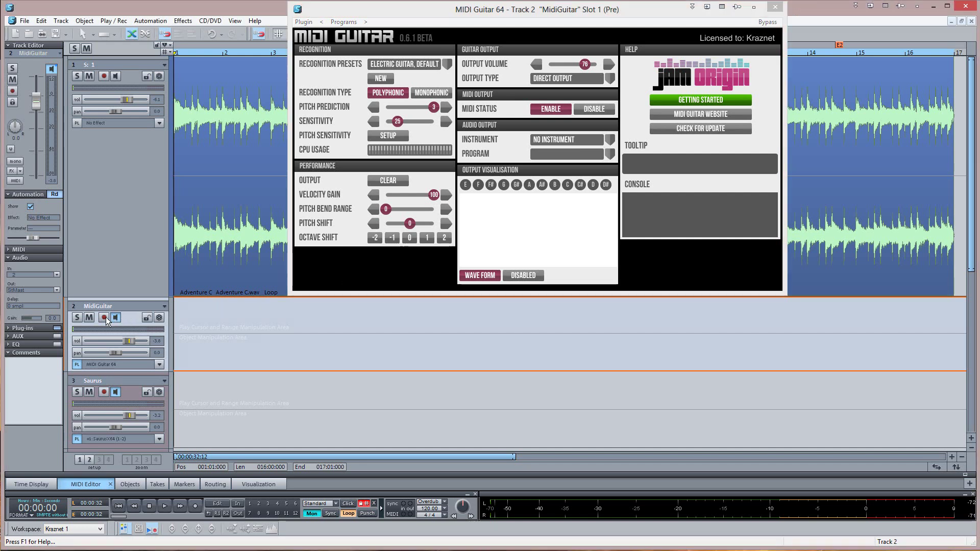
click(104, 391)
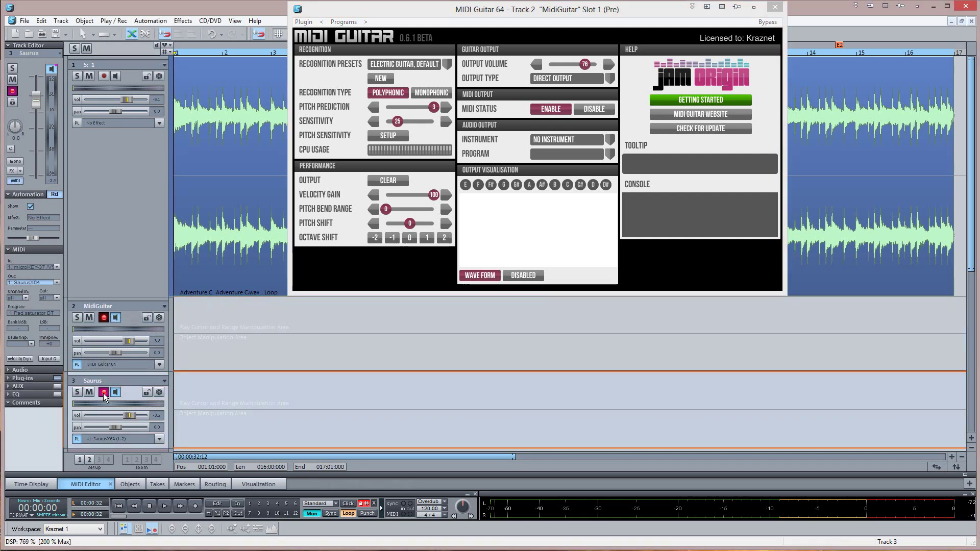